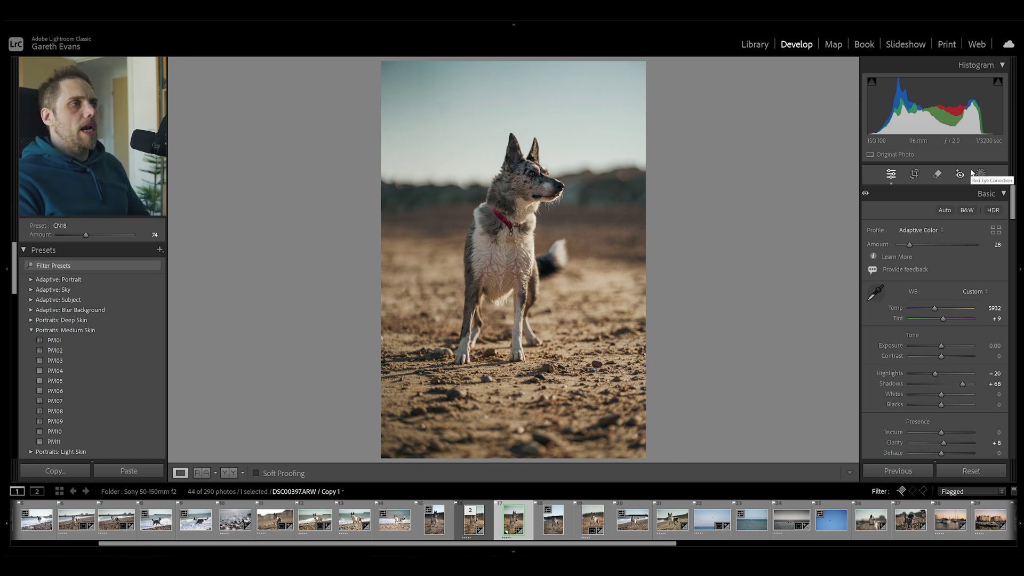
# Replace the CN08 look on the dog photo with the Adaptive: Subject Pop preset at amount 100.
pyautogui.click(31, 330)
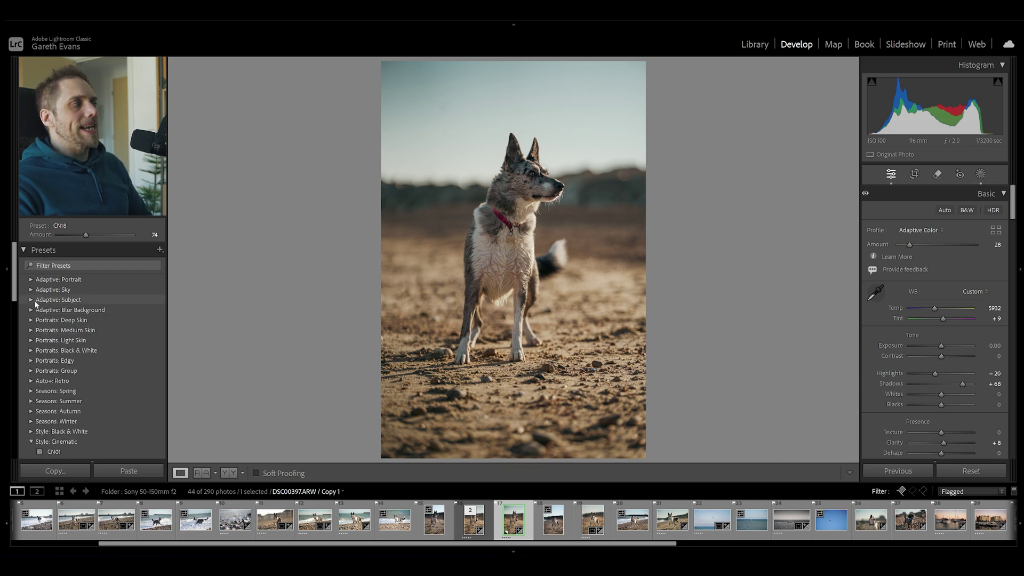
pyautogui.click(31, 300)
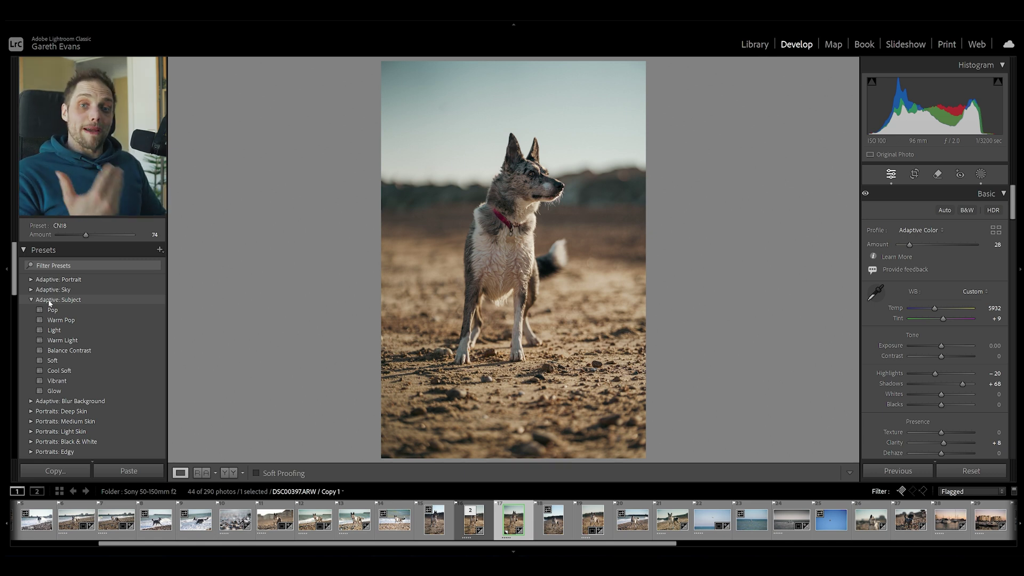
pyautogui.click(54, 310)
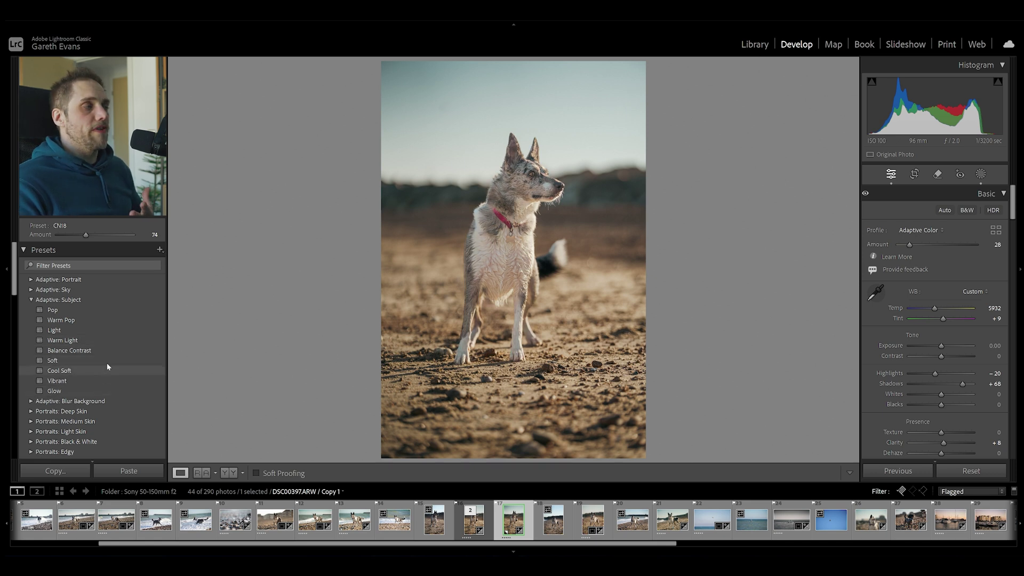
pyautogui.click(103, 311)
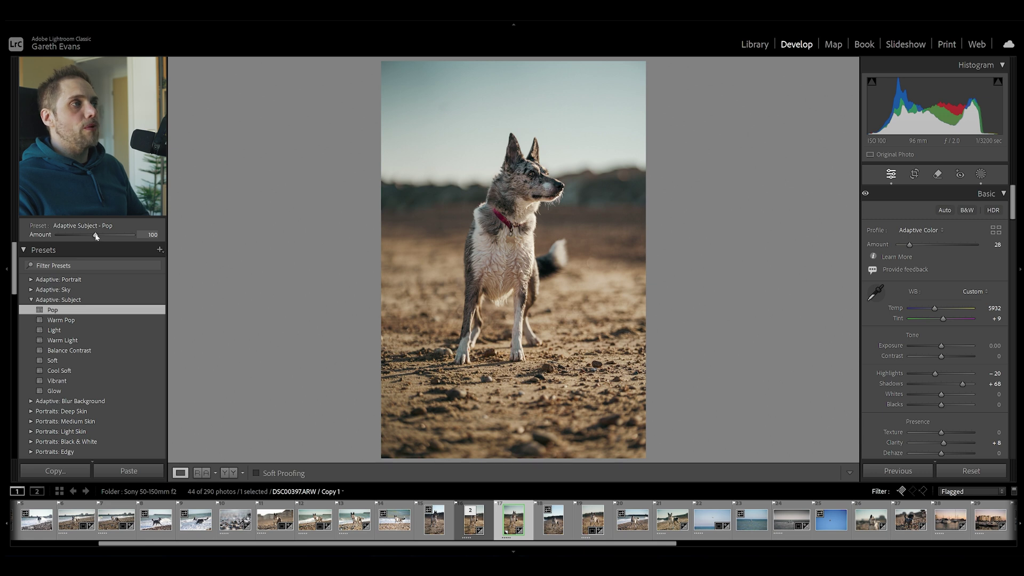
# Adjust the Pop preset Amount slider up and down until it settles at 121.
pyautogui.moveTo(96, 236); pyautogui.dragTo(121, 236)
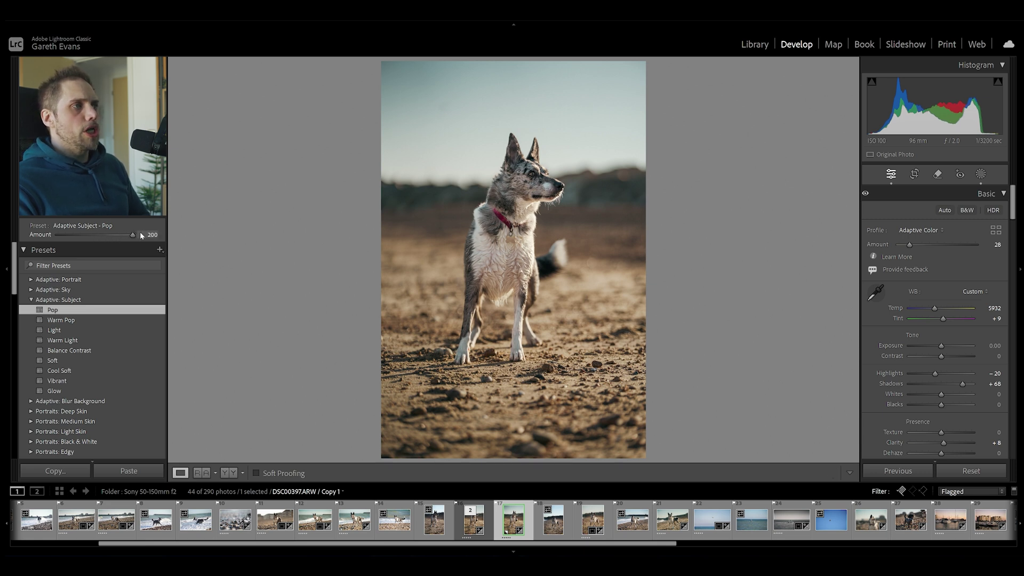
pyautogui.moveTo(140, 236); pyautogui.dragTo(102, 243)
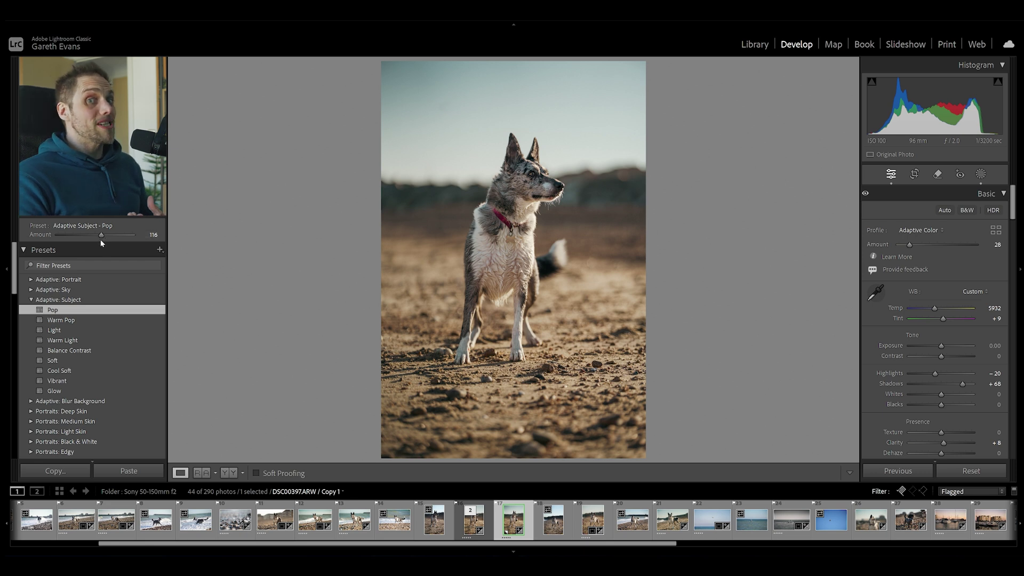
pyautogui.moveTo(102, 235); pyautogui.dragTo(104, 235)
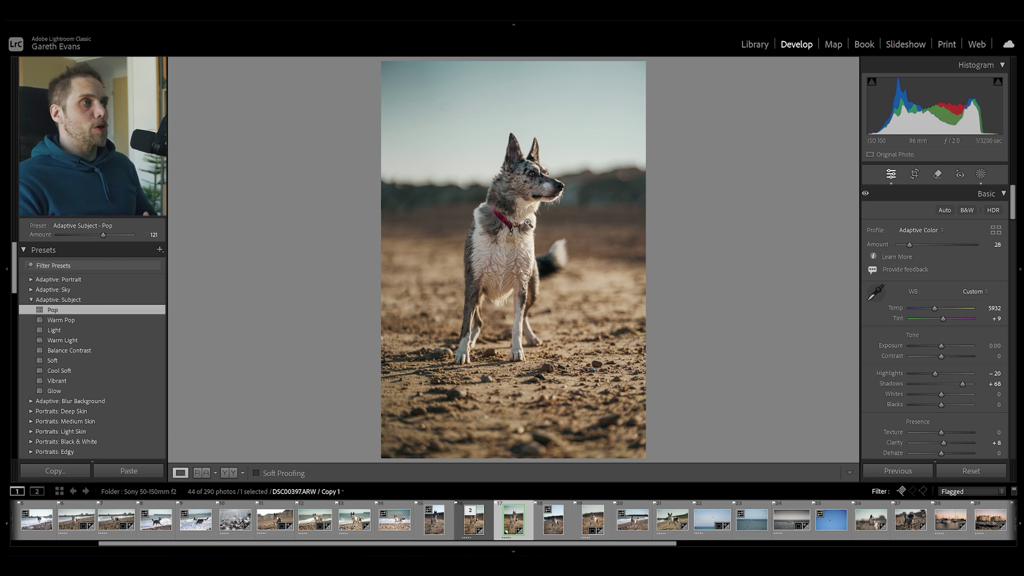
pyautogui.click(980, 174)
# Select the Pop subject mask and warm its Temp to about 9.
pyautogui.moveTo(800, 106)
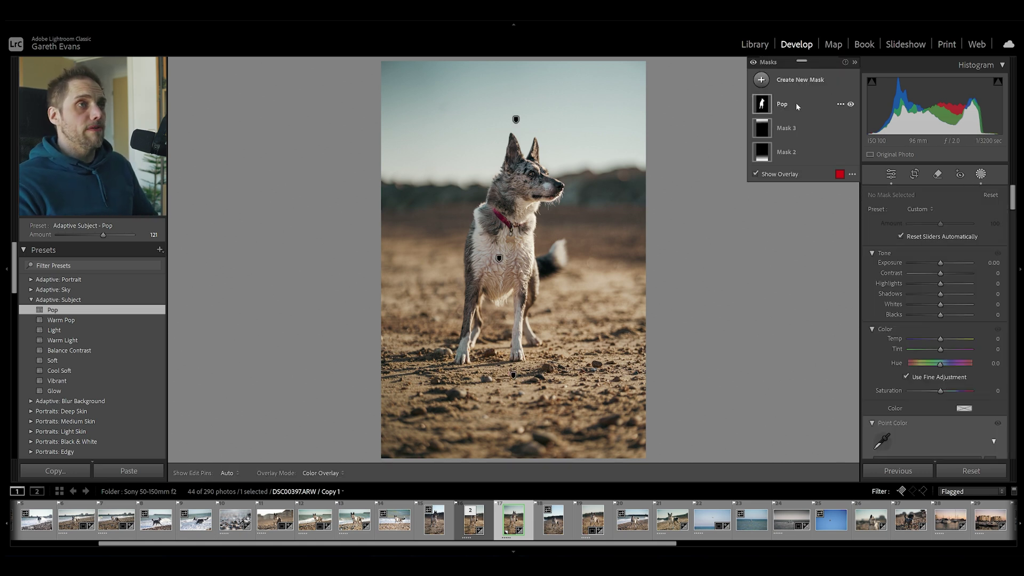
pyautogui.click(795, 105)
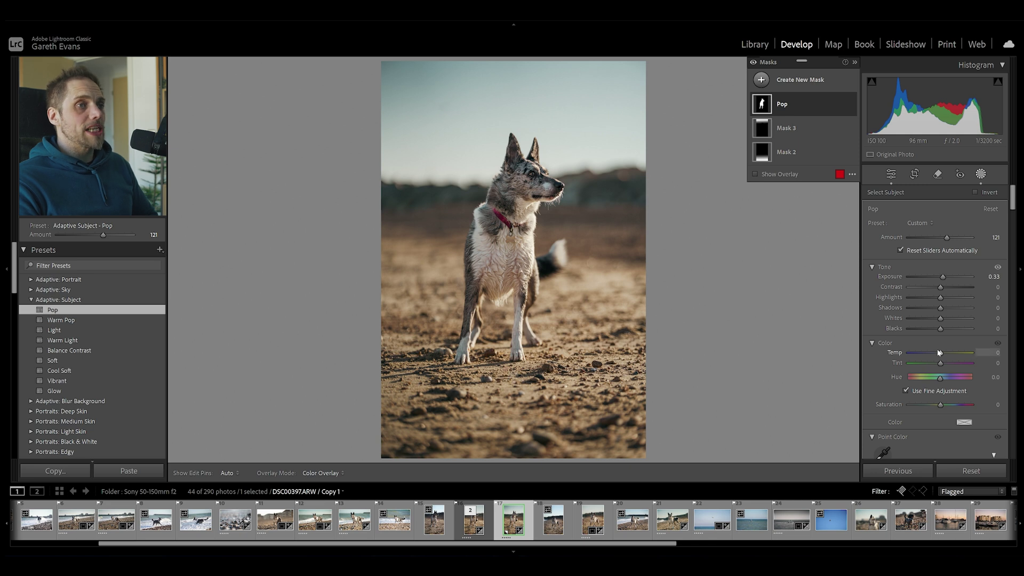
pyautogui.moveTo(942, 354); pyautogui.dragTo(946, 357)
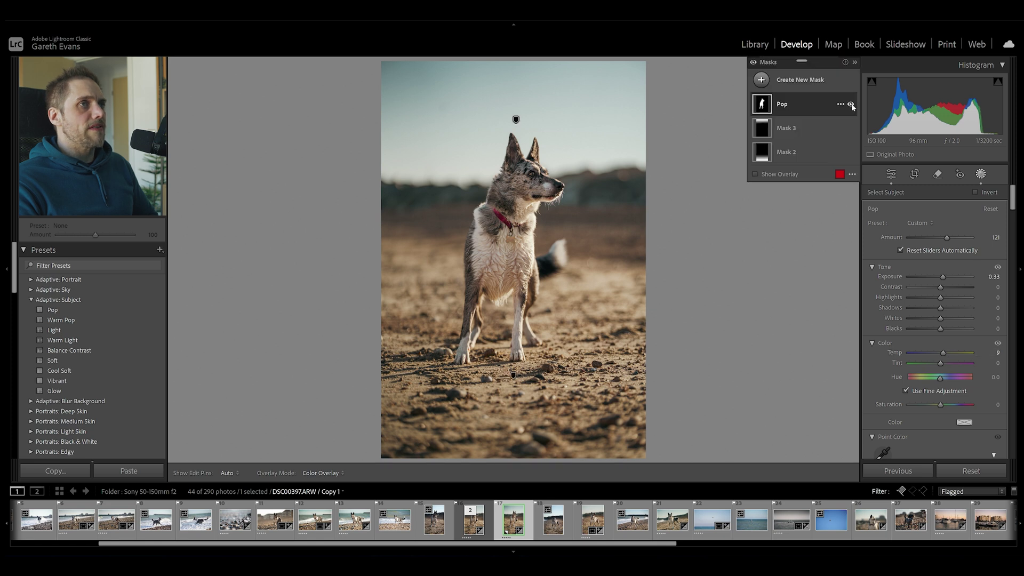
# Toggle the Pop, Mask 3, Mask 2 and all-mask visibility to compare, leaving every mask on.
pyautogui.click(851, 105)
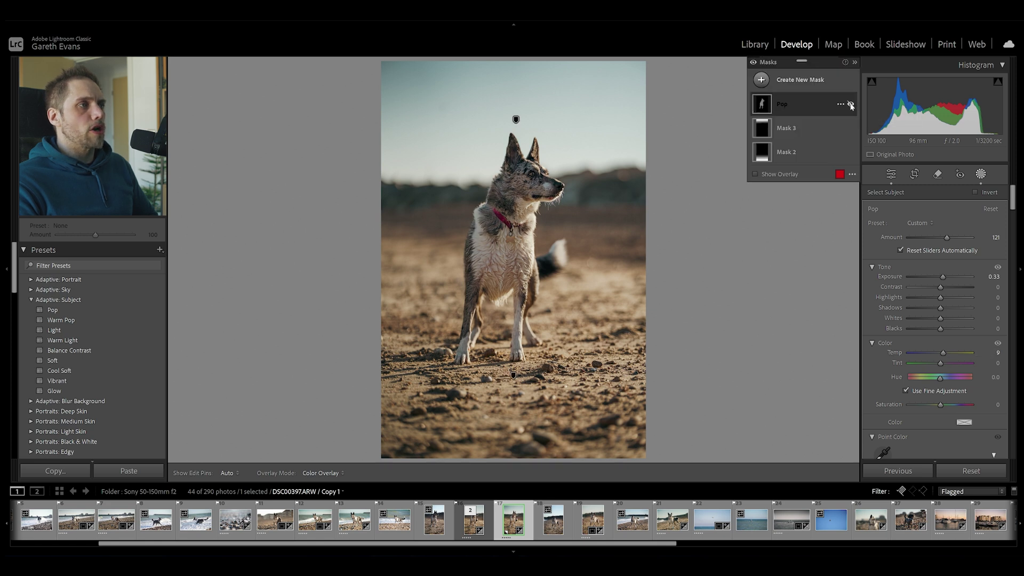
pyautogui.click(852, 105)
pyautogui.click(851, 105)
pyautogui.click(852, 105)
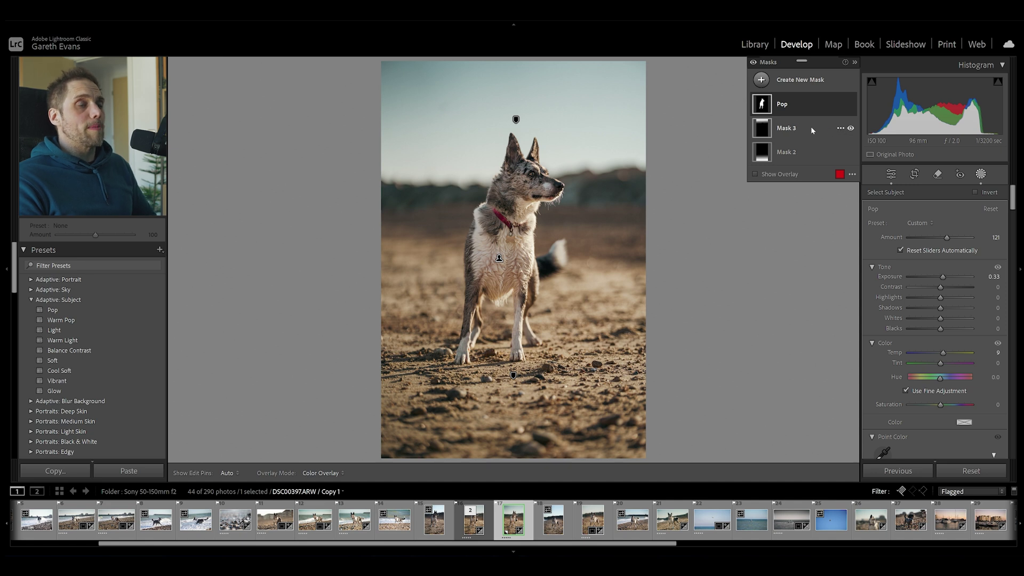
pyautogui.click(851, 128)
pyautogui.click(851, 129)
pyautogui.click(852, 152)
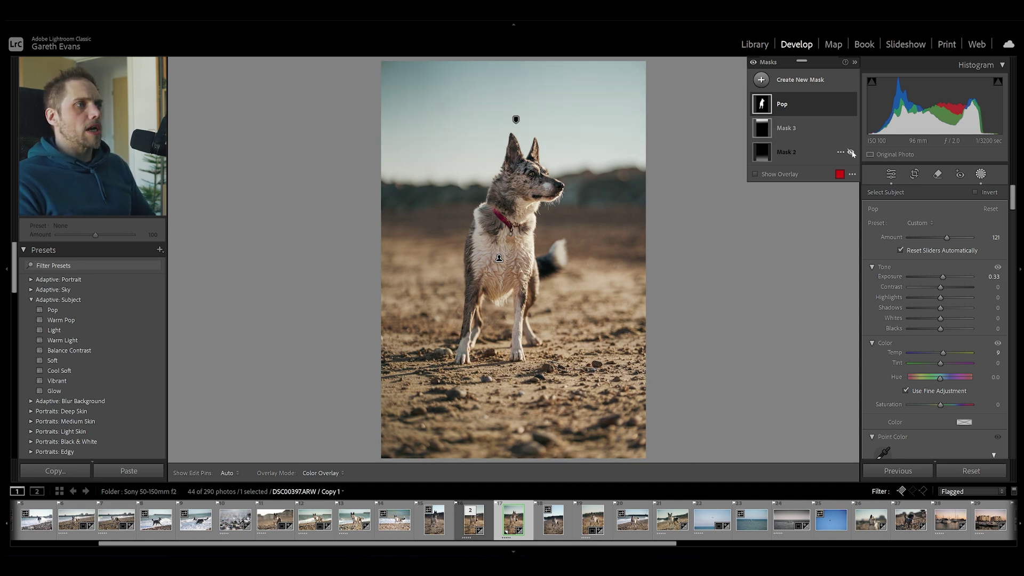
pyautogui.click(851, 152)
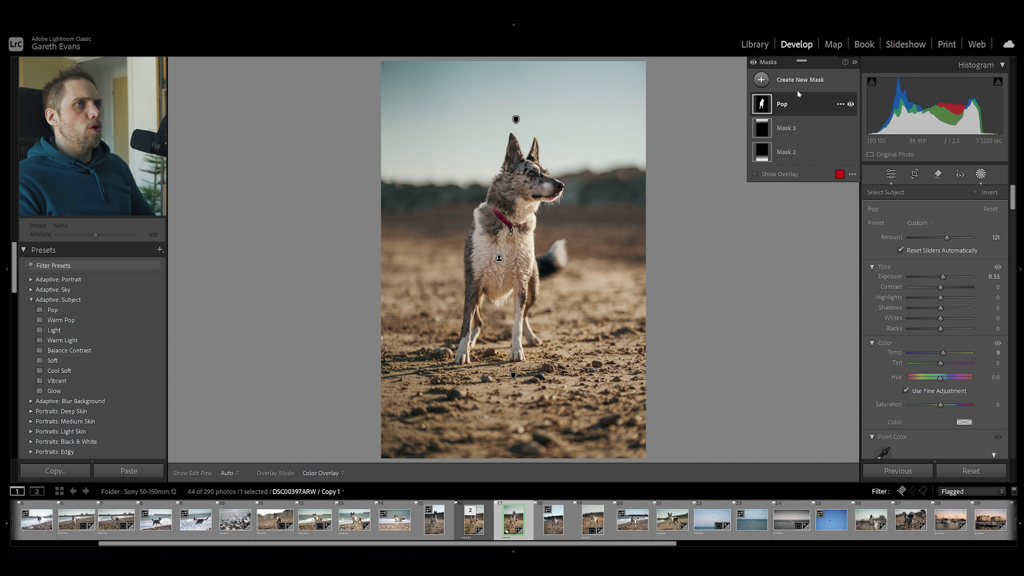
pyautogui.click(753, 62)
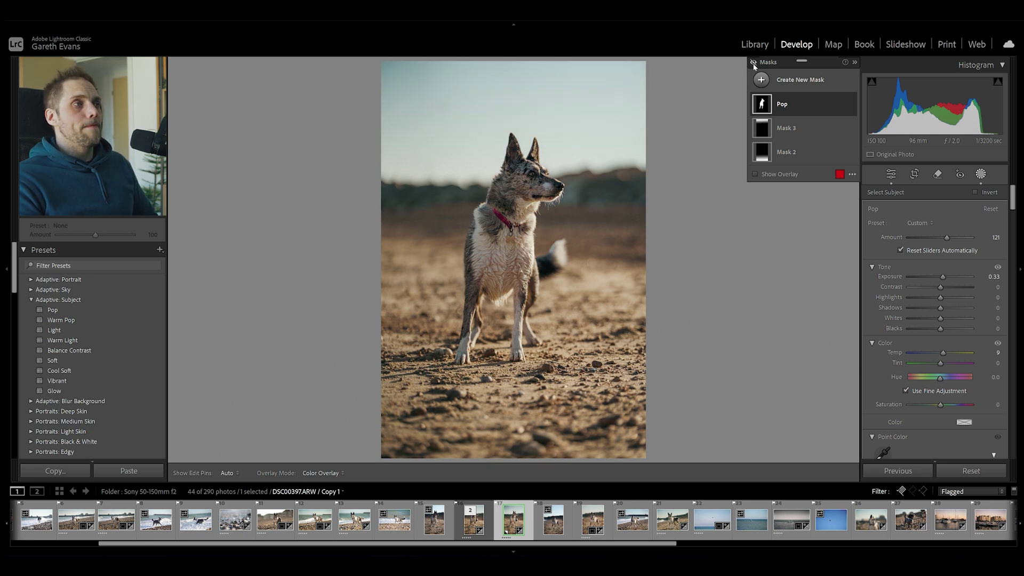
pyautogui.click(754, 63)
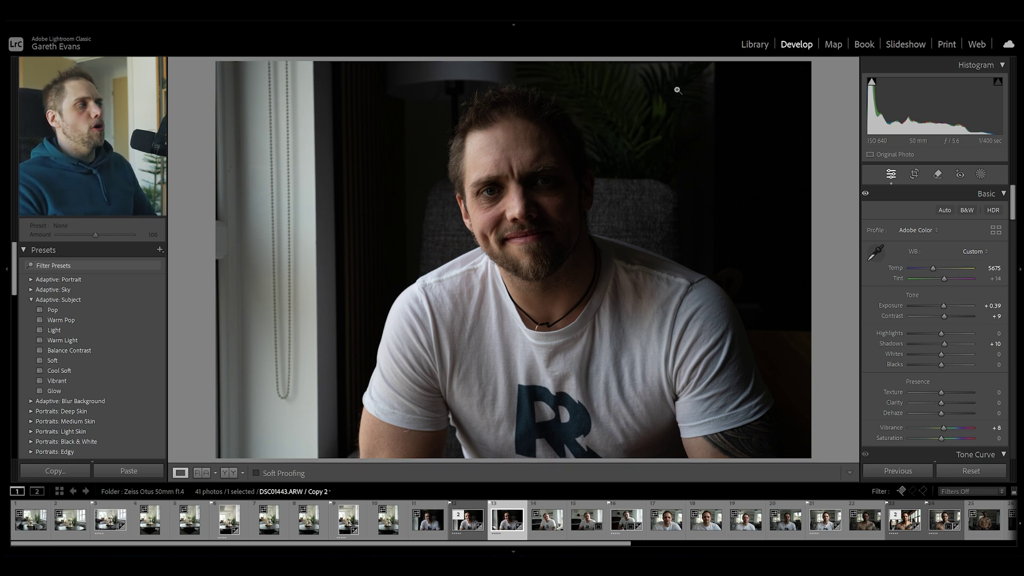
# Apply the Pop preset to the man's portrait, collapse Adaptive: Subject, and bring up masking.
pyautogui.click(73, 313)
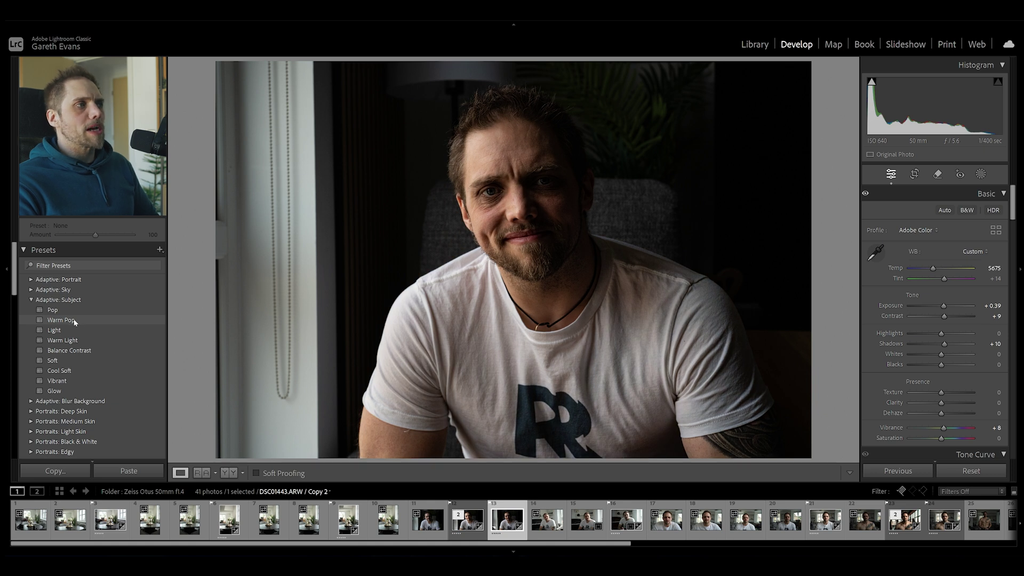
pyautogui.click(31, 300)
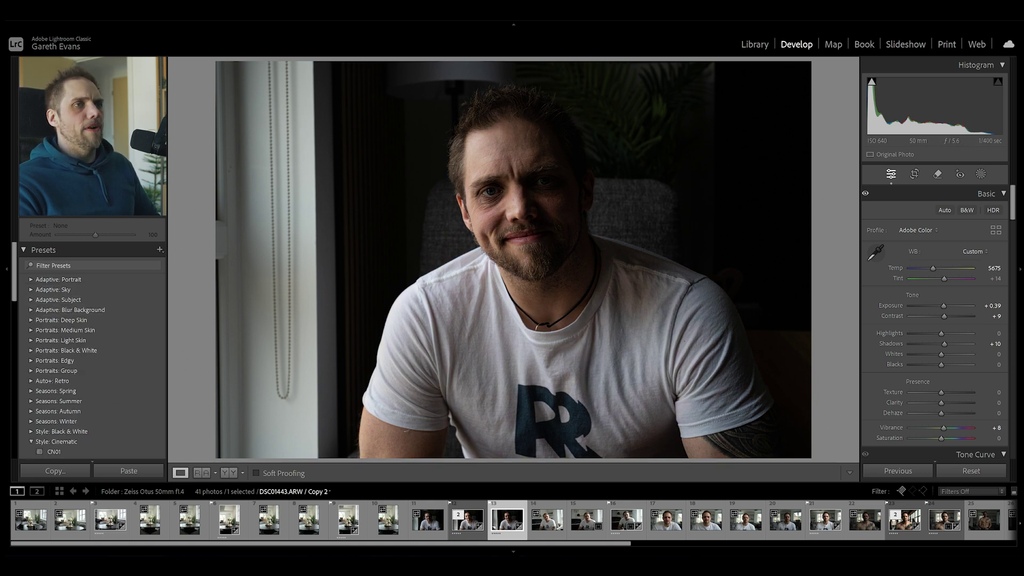
pyautogui.click(981, 173)
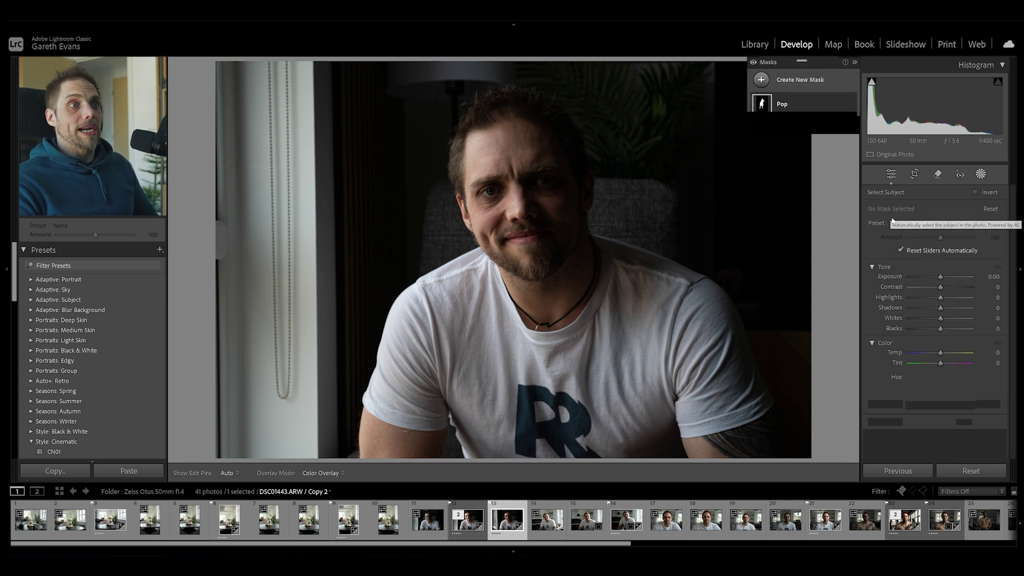
# Create a Select Subject mask on the man and raise its Exposure to 0.22.
pyautogui.click(889, 218)
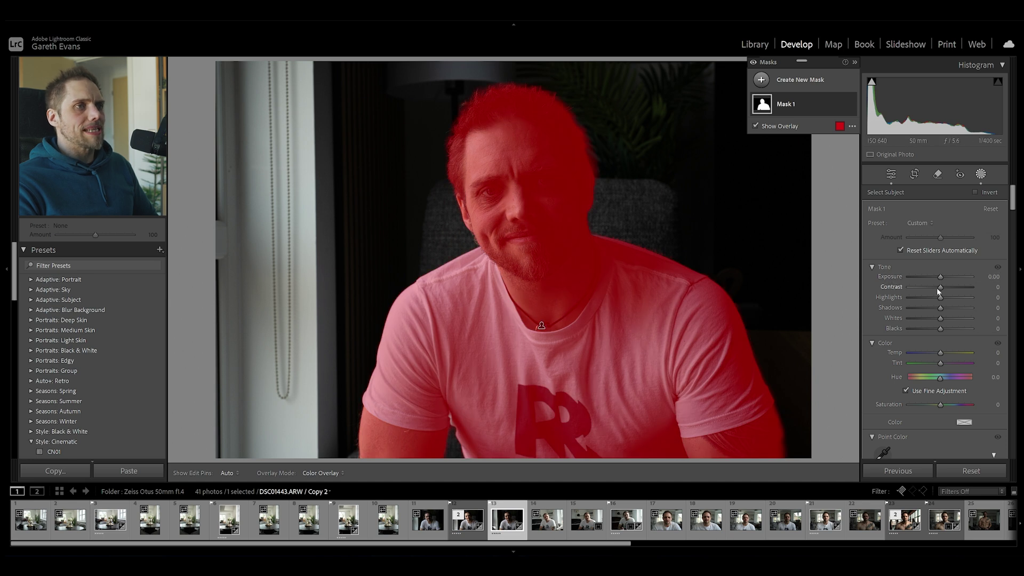
pyautogui.moveTo(940, 277); pyautogui.dragTo(941, 279)
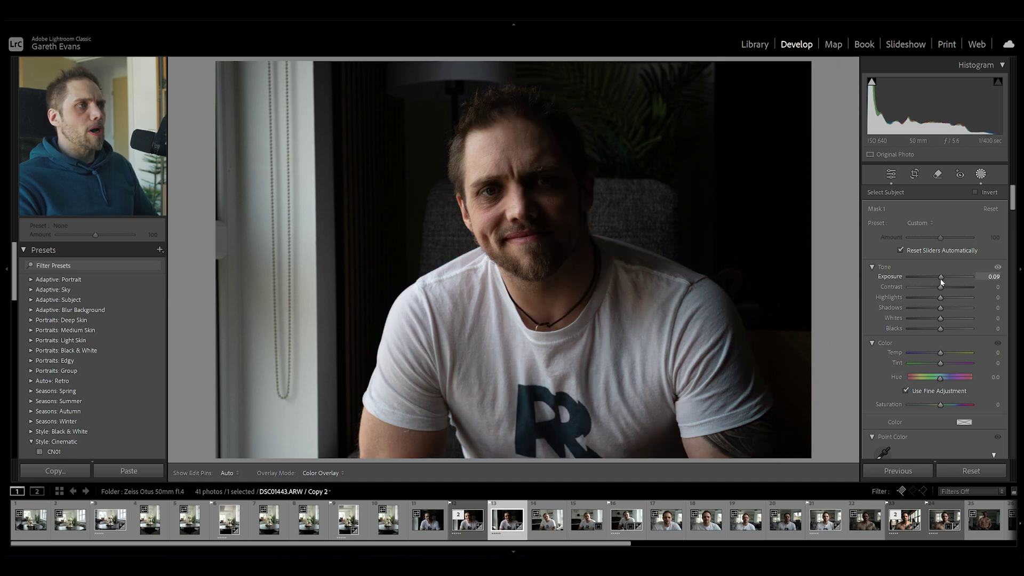
pyautogui.moveTo(942, 282); pyautogui.dragTo(943, 283)
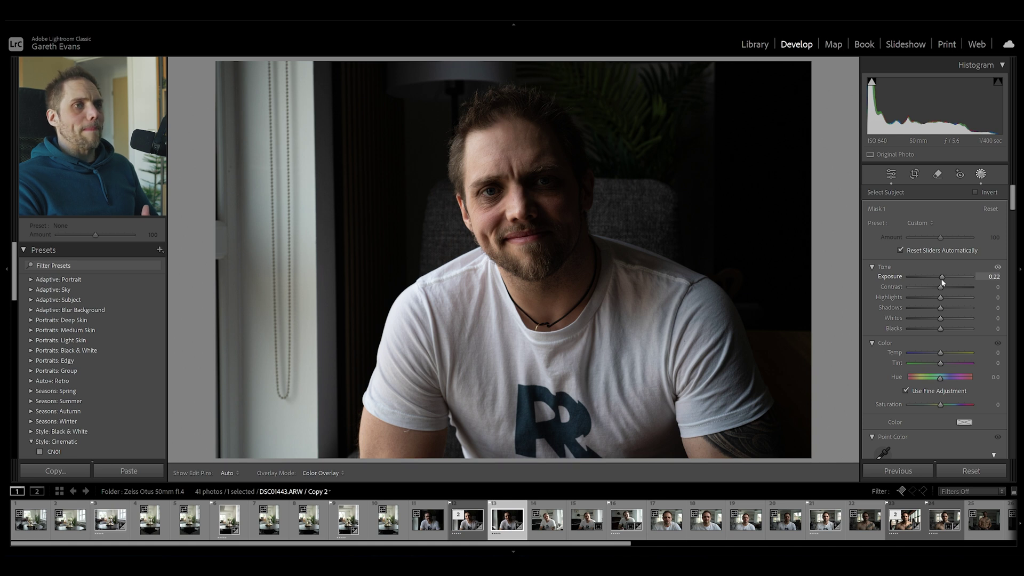
pyautogui.moveTo(943, 283); pyautogui.dragTo(943, 283)
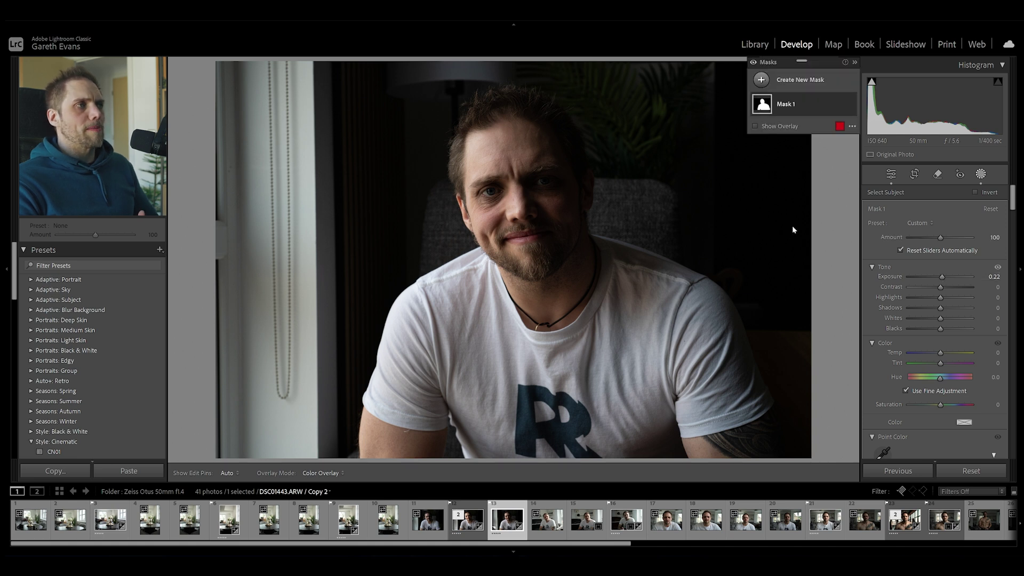
# Add a linear gradient from the left across the portrait with Exposure 0.40 and Dehaze -7.
pyautogui.click(804, 80)
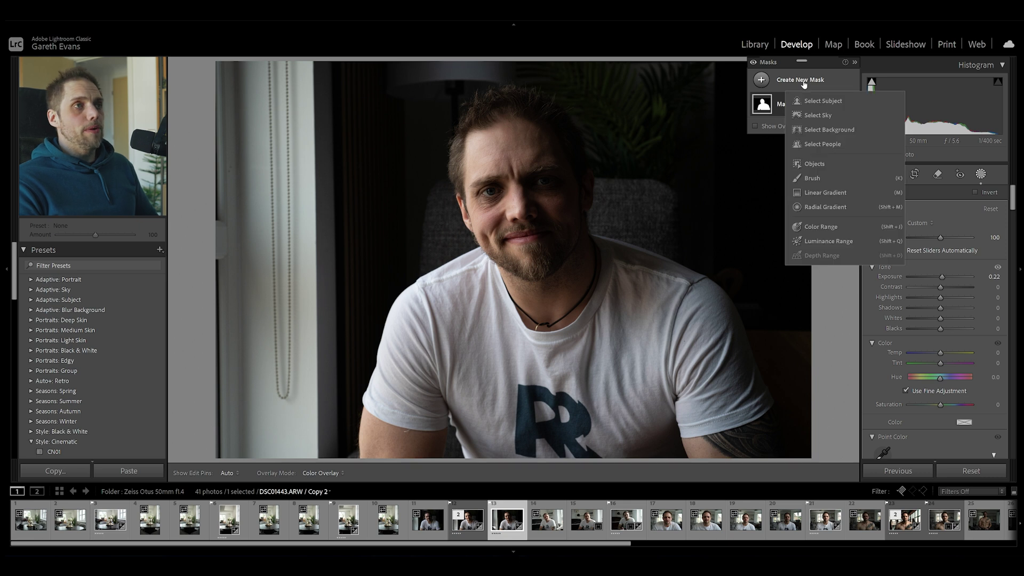
pyautogui.click(820, 192)
pyautogui.moveTo(256, 160); pyautogui.dragTo(768, 286)
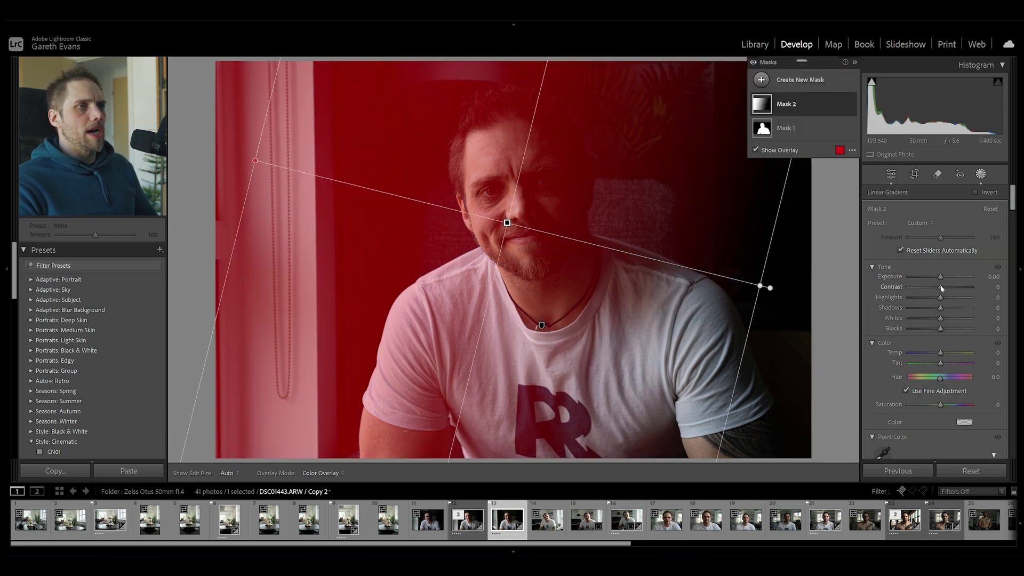
pyautogui.moveTo(940, 278); pyautogui.dragTo(942, 279)
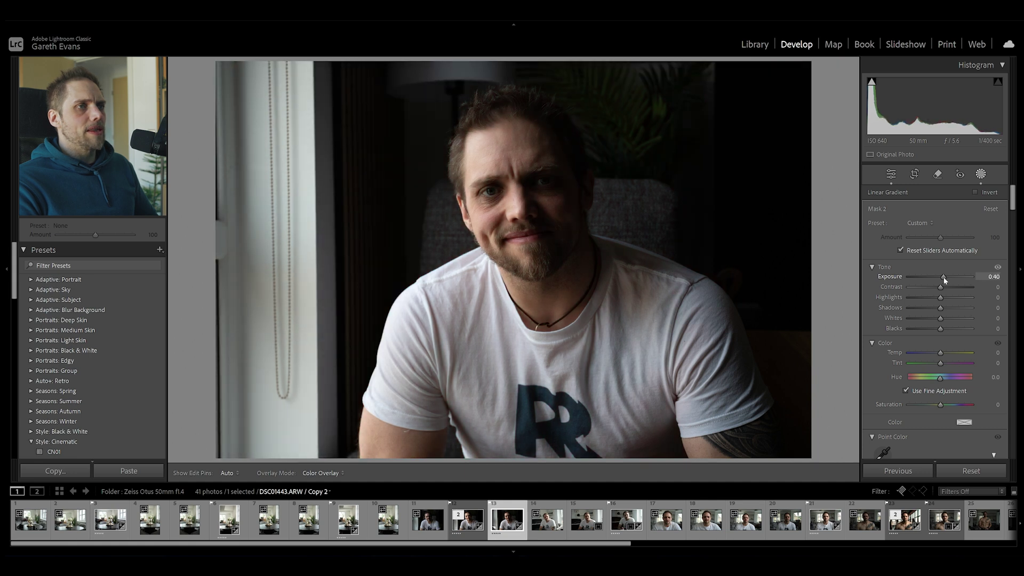
pyautogui.scroll(-5, 877, 357)
pyautogui.scroll(-5, 880, 356)
pyautogui.moveTo(940, 296); pyautogui.dragTo(937, 296)
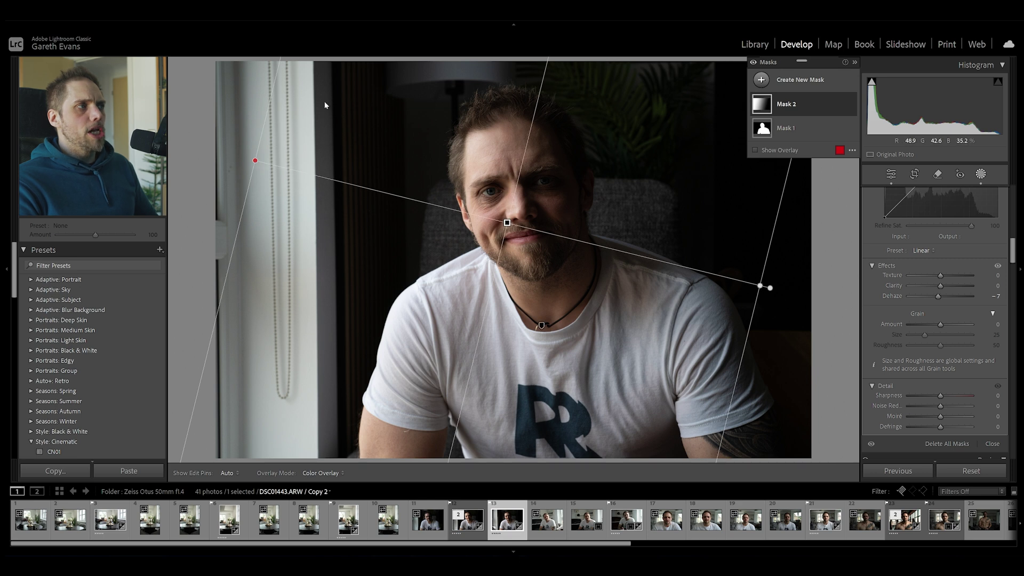
# Add a left-side linear gradient intersected with Select Subject, shifted left, at Exposure 0.36.
pyautogui.click(792, 80)
pyautogui.click(827, 187)
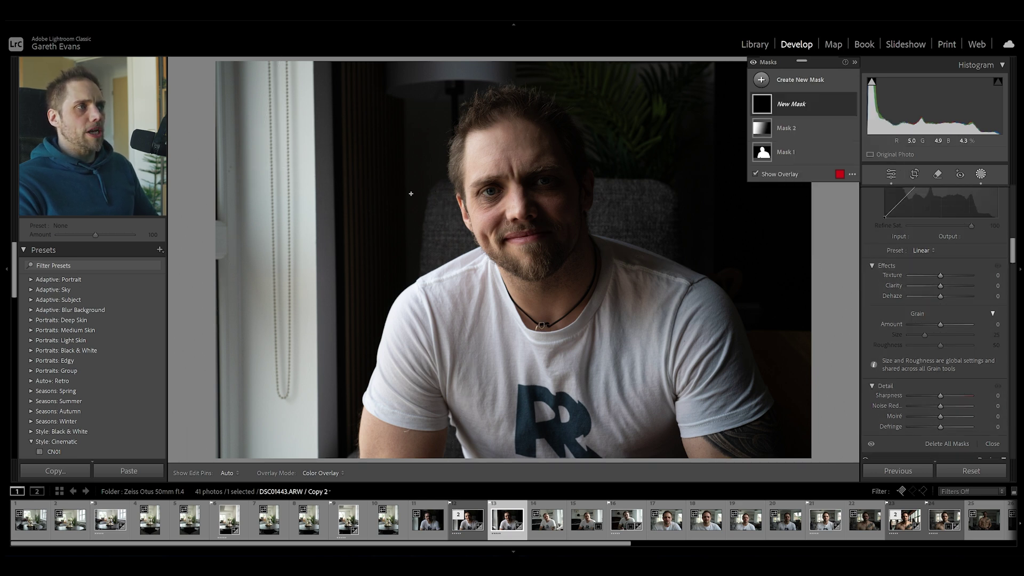
pyautogui.moveTo(401, 194); pyautogui.dragTo(677, 192)
pyautogui.rightClick(820, 105)
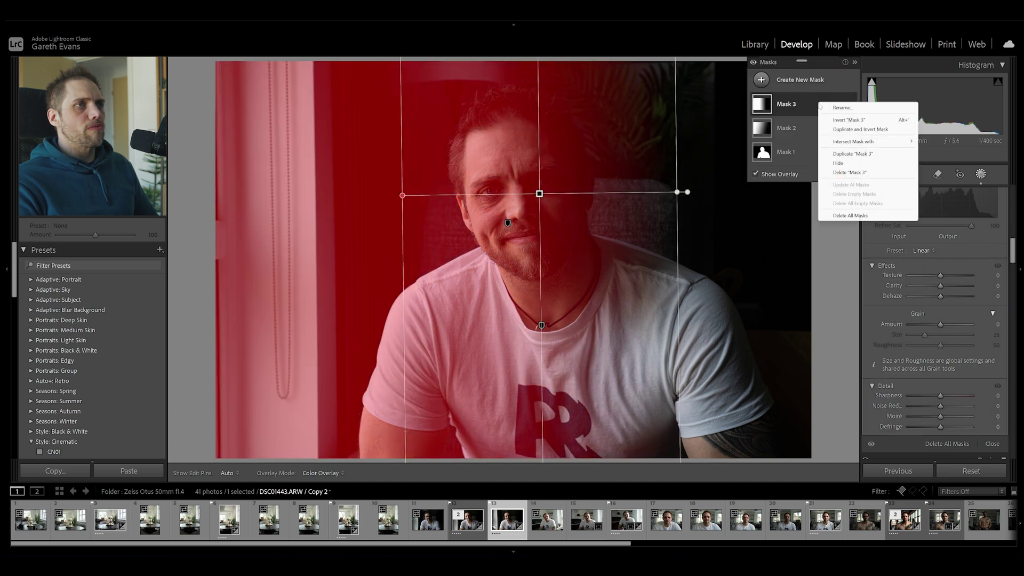
pyautogui.moveTo(904, 141)
pyautogui.click(953, 143)
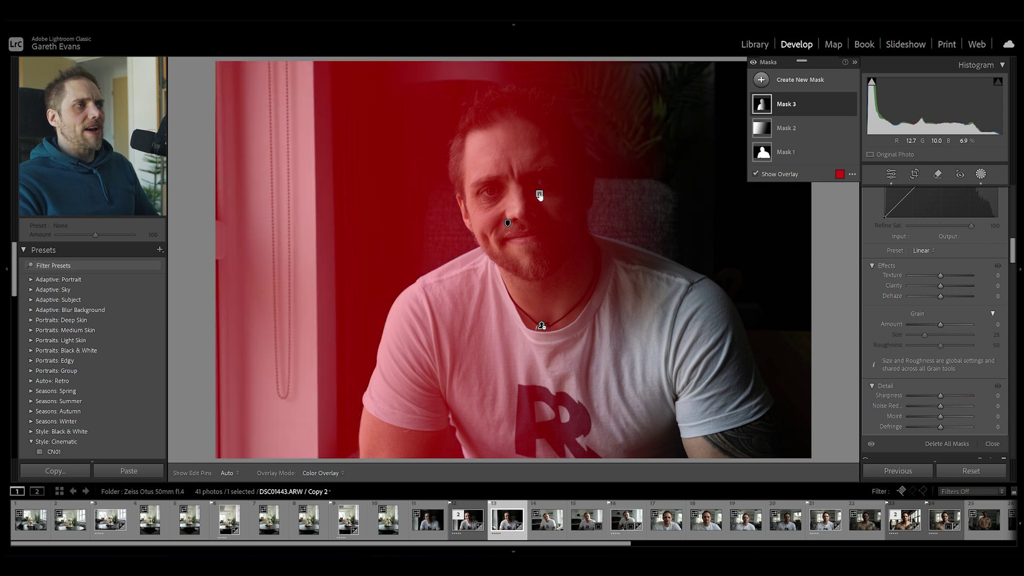
pyautogui.moveTo(538, 194); pyautogui.dragTo(477, 201)
pyautogui.scroll(10, 954, 272)
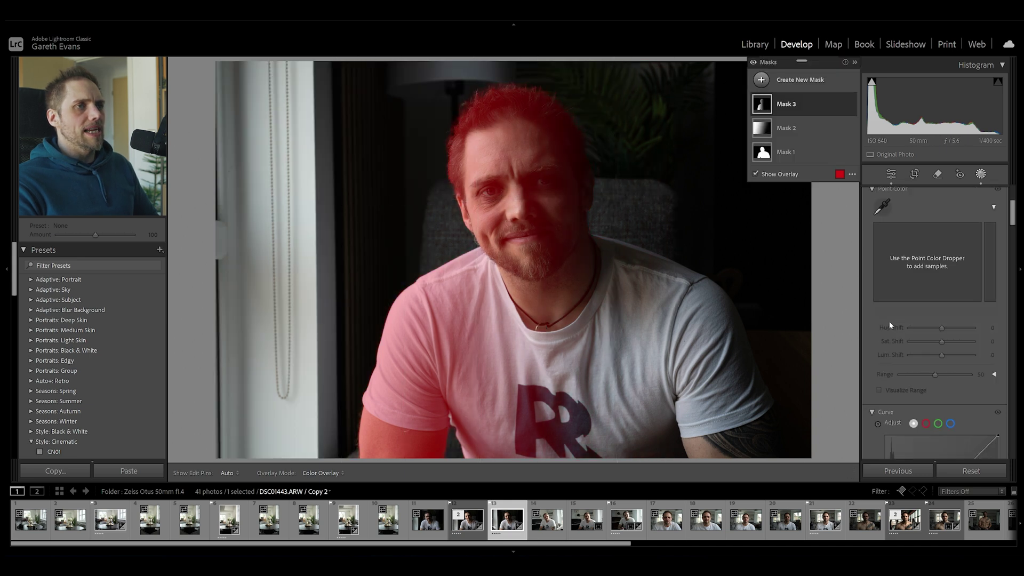
pyautogui.moveTo(940, 277); pyautogui.dragTo(942, 276)
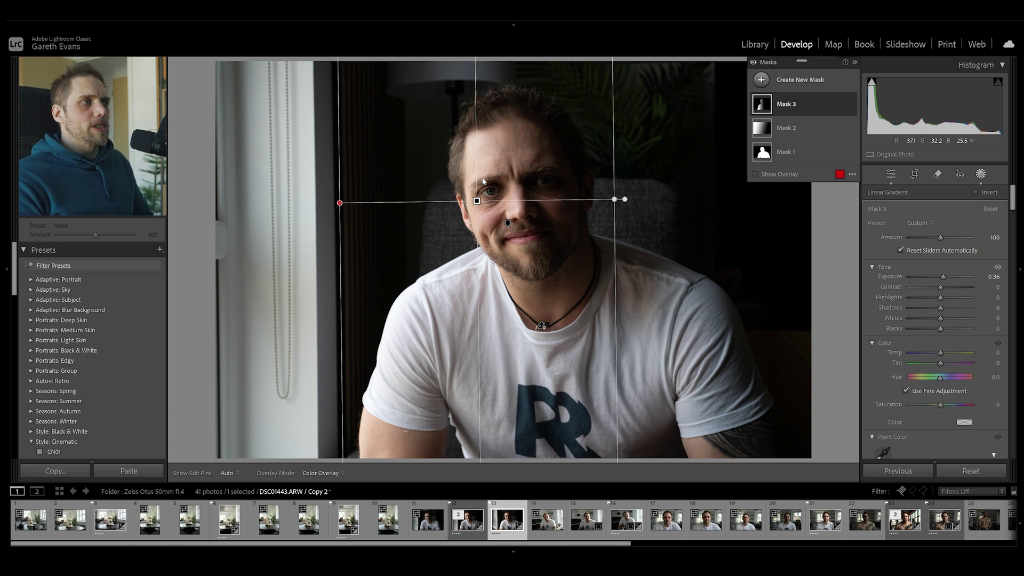
# Add a radial gradient over the face's right side, intersected with the subject, at Exposure 0.63.
pyautogui.click(799, 81)
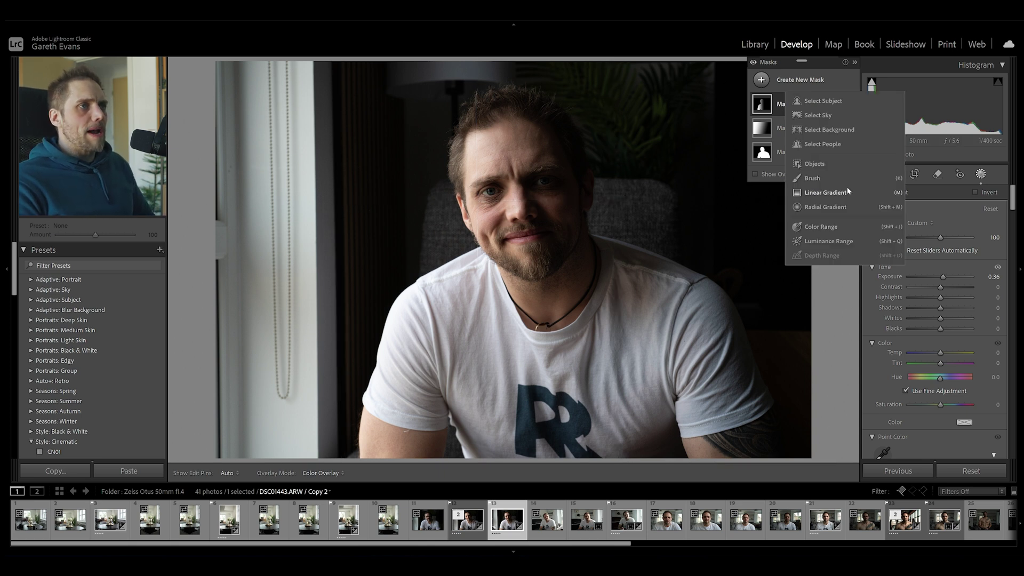
pyautogui.click(827, 211)
pyautogui.moveTo(566, 189); pyautogui.dragTo(635, 354)
pyautogui.moveTo(663, 178); pyautogui.dragTo(589, 201)
pyautogui.rightClick(811, 108)
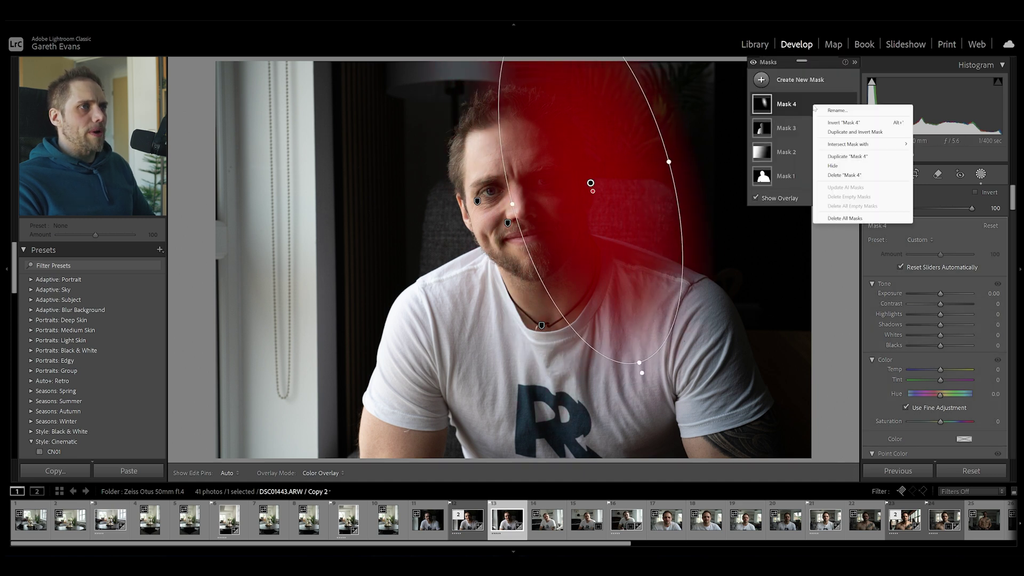
pyautogui.moveTo(865, 147)
pyautogui.click(939, 145)
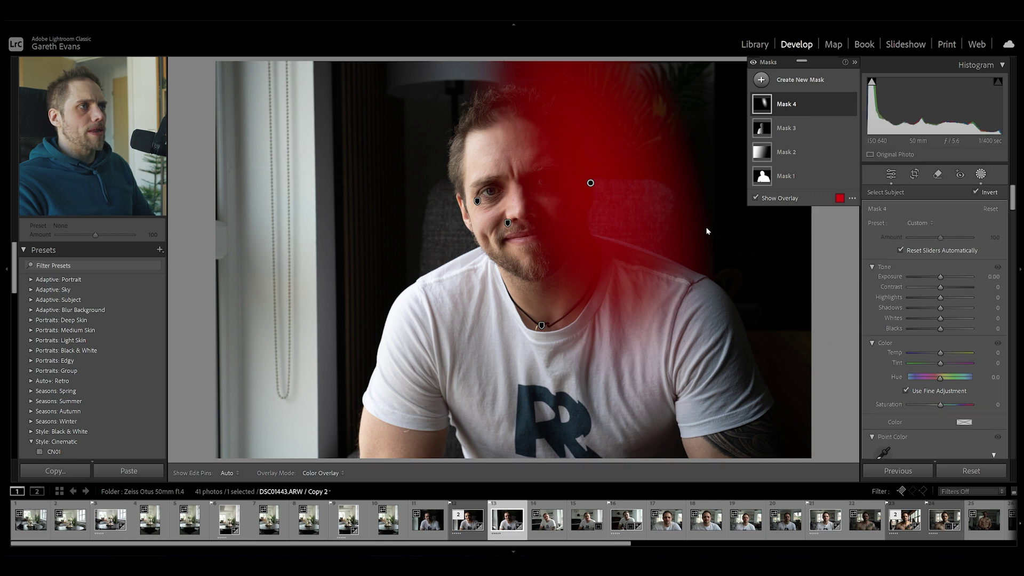
pyautogui.click(946, 278)
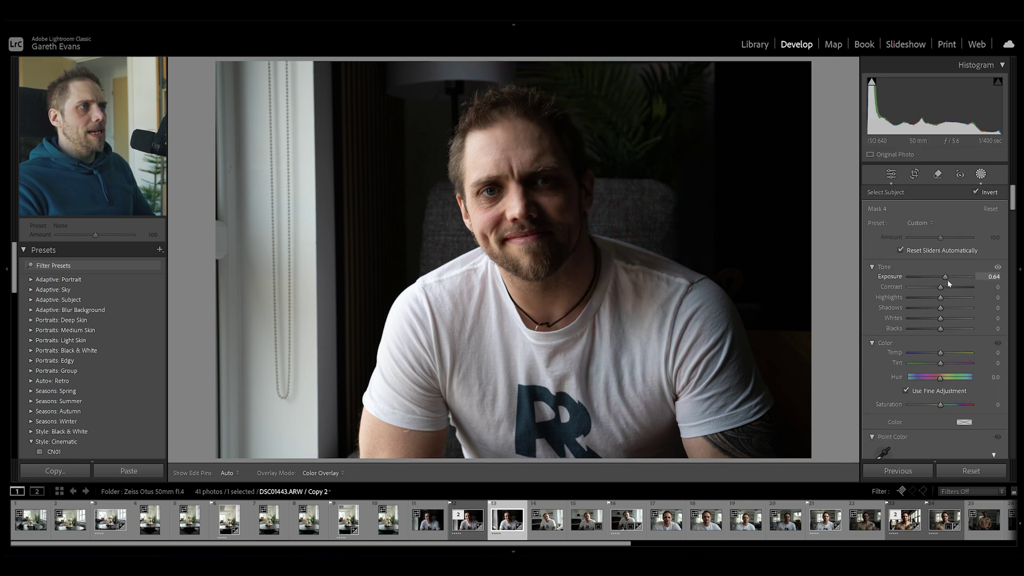
pyautogui.moveTo(947, 280); pyautogui.dragTo(948, 315)
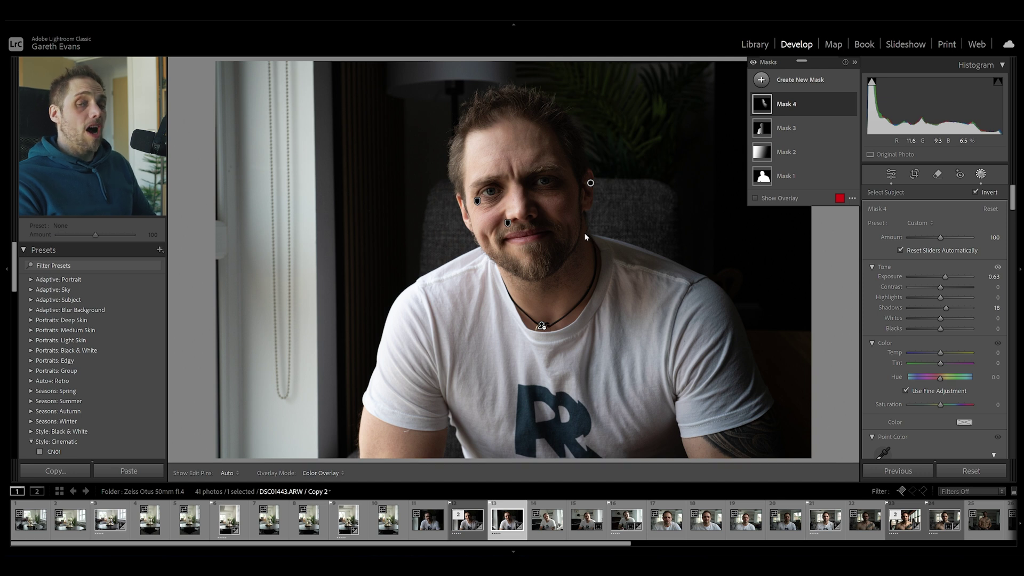
# Start a Select People mask for Person 1 with Facial Skin, Eye Sclera and Iris and Pupil ticked.
pyautogui.click(816, 78)
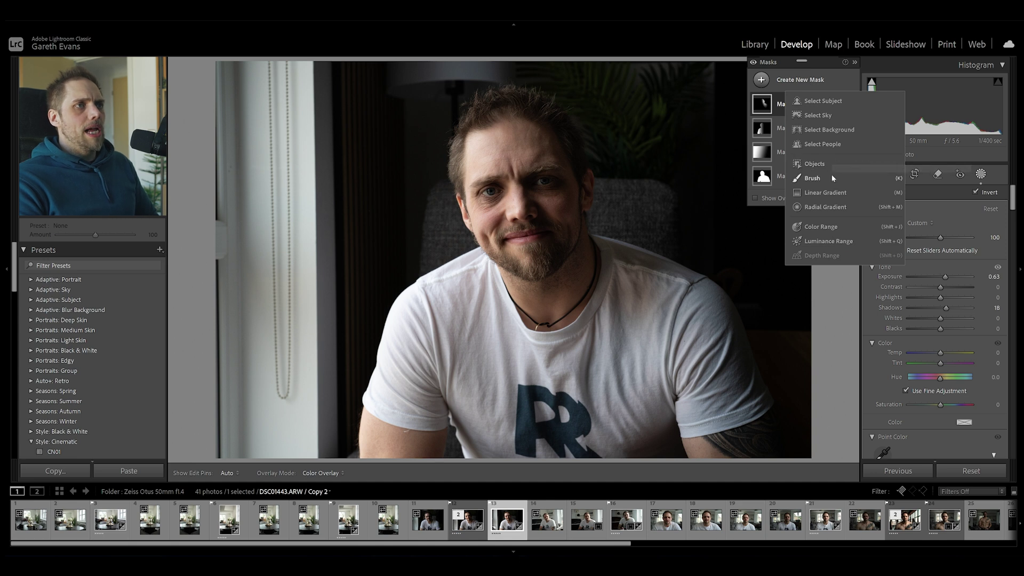
pyautogui.click(831, 145)
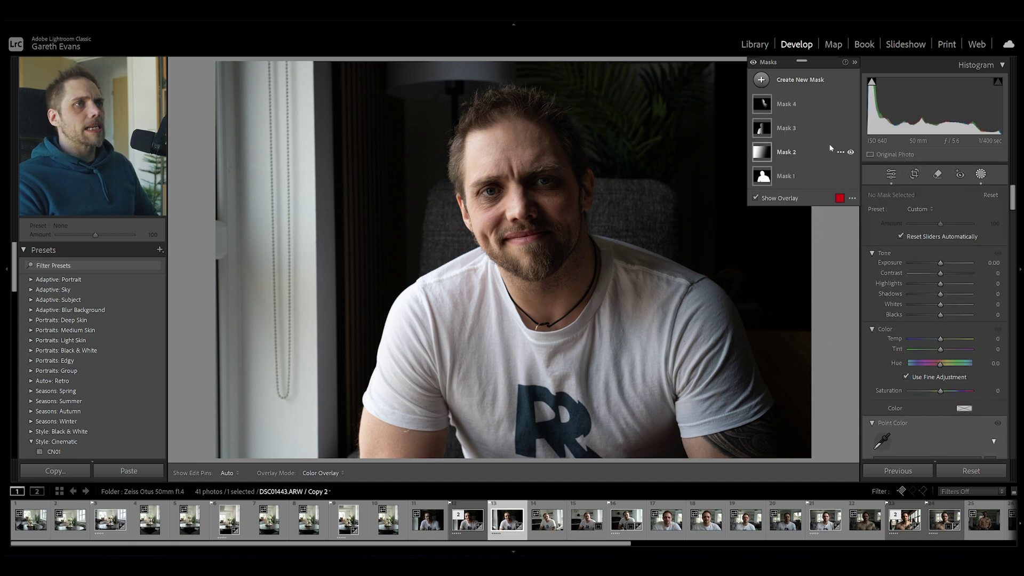
pyautogui.click(886, 216)
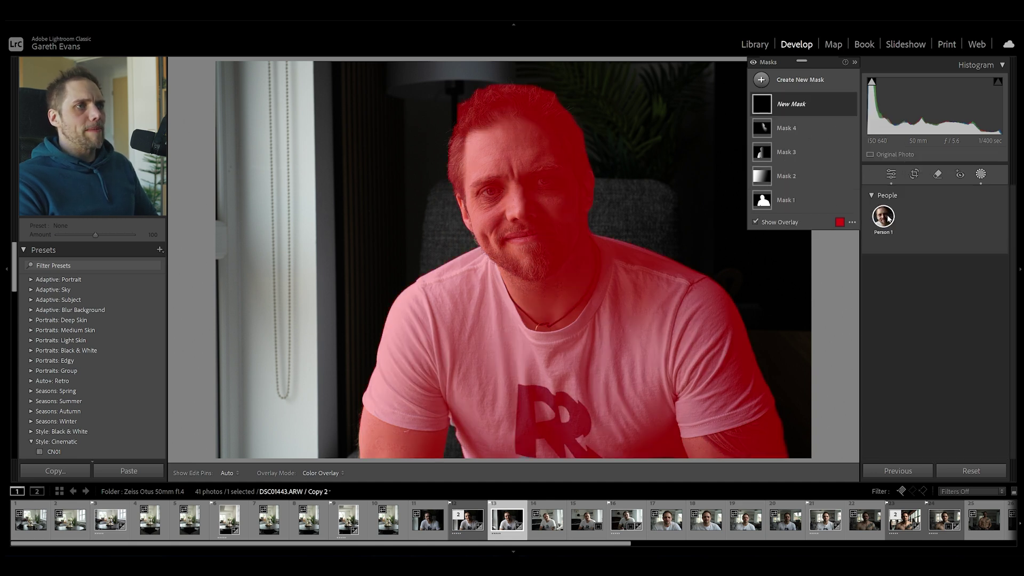
pyautogui.click(888, 217)
pyautogui.click(891, 260)
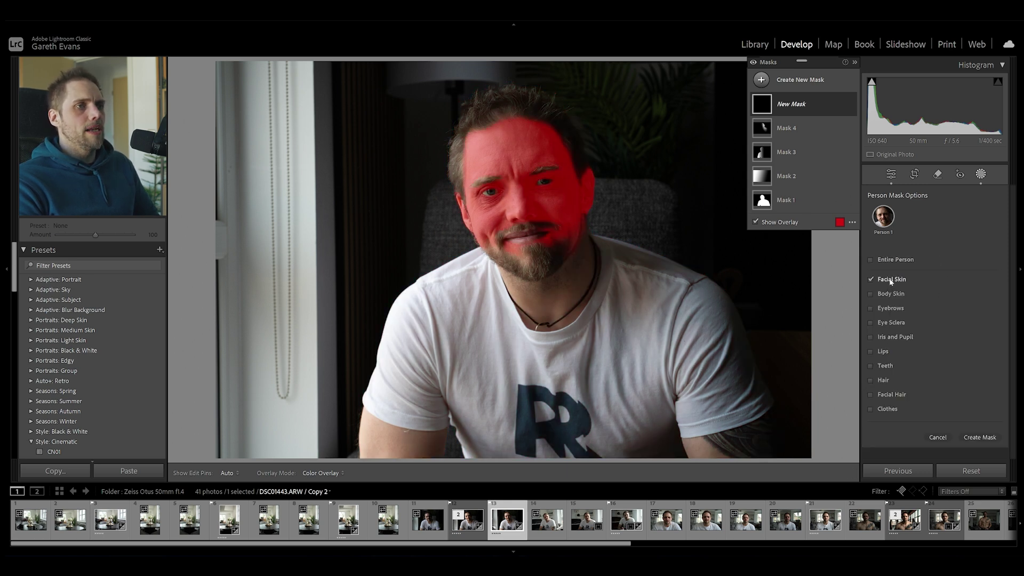
pyautogui.click(903, 338)
pyautogui.click(900, 322)
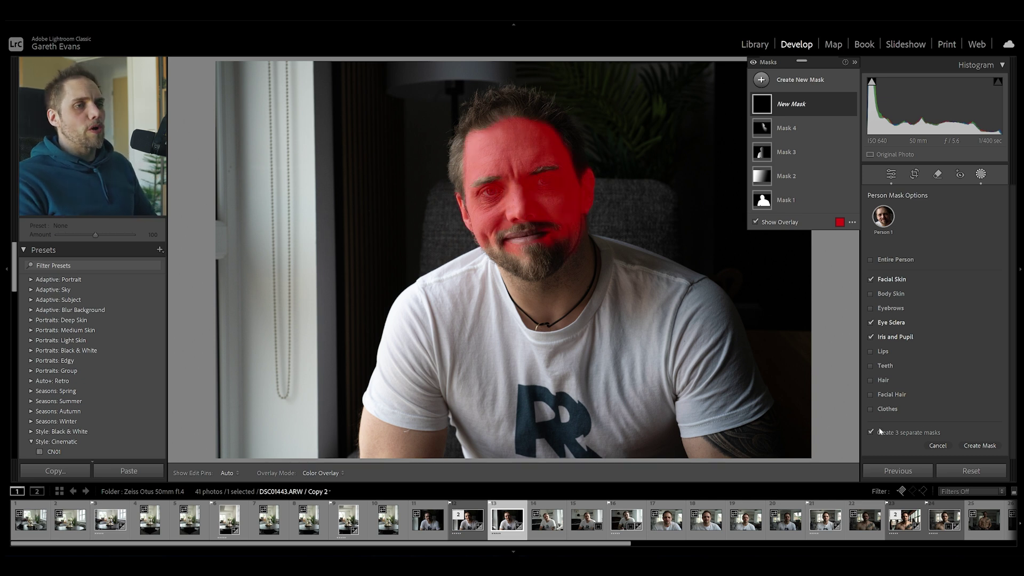
# Create the three person masks, then brighten Mask 5 to Exposure 0.26 and the eye mask slightly.
pyautogui.click(972, 446)
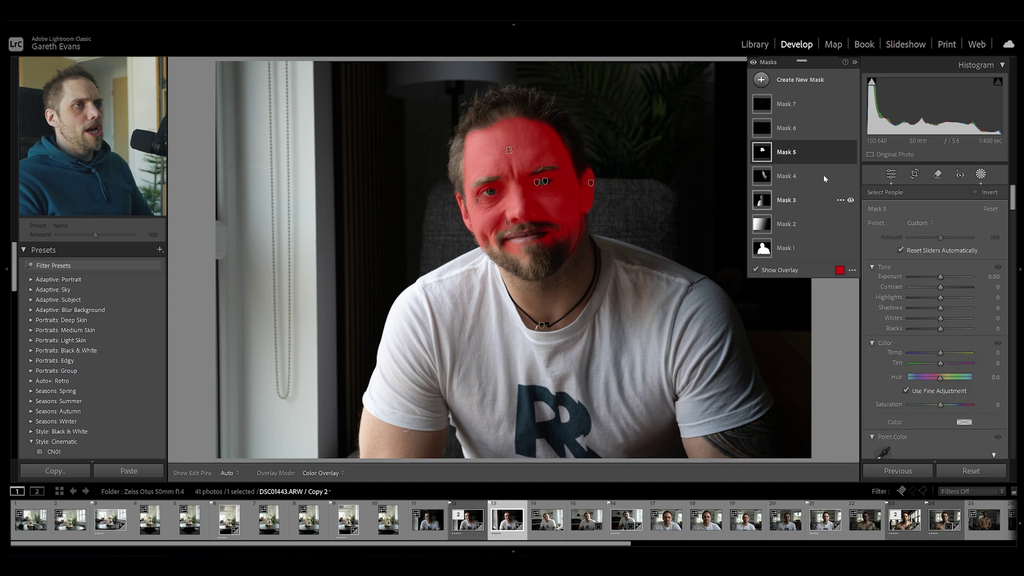
pyautogui.moveTo(941, 277); pyautogui.dragTo(942, 279)
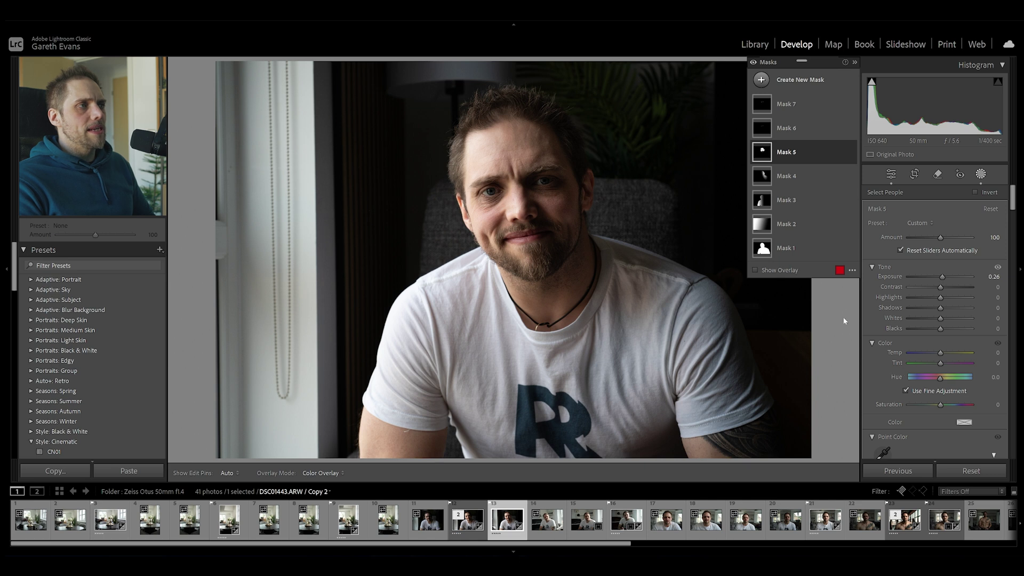
pyautogui.moveTo(851, 153)
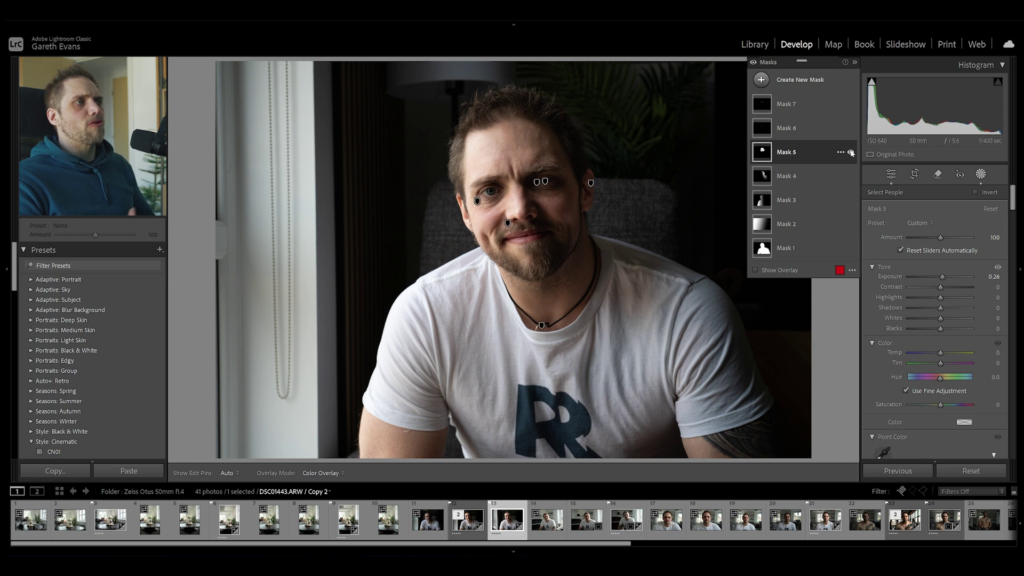
pyautogui.click(798, 130)
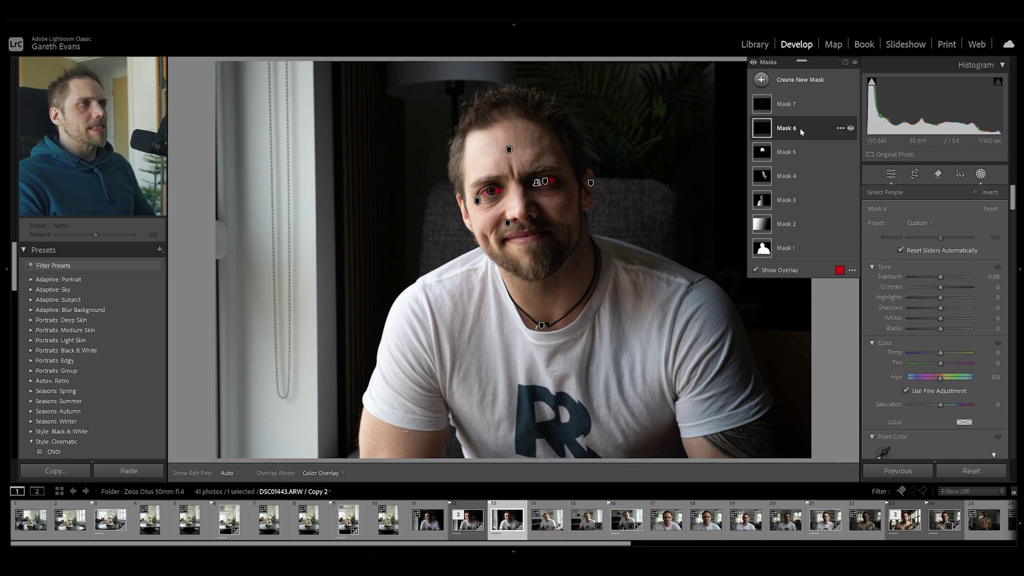
pyautogui.moveTo(940, 277); pyautogui.dragTo(941, 278)
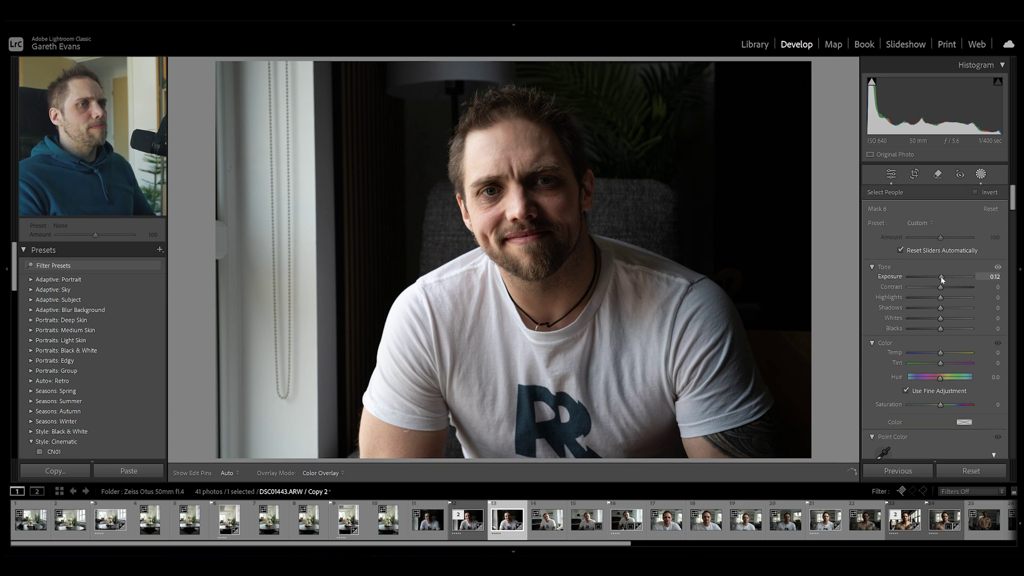
pyautogui.moveTo(941, 276); pyautogui.dragTo(945, 277)
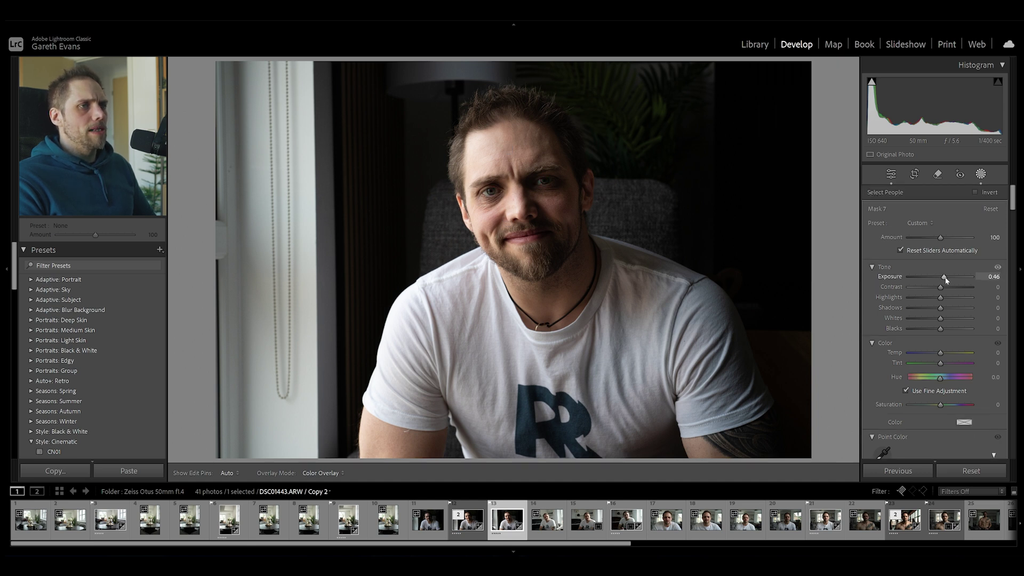
# Raise the iris mask's Saturation to 10.
pyautogui.scroll(-3, 890, 347)
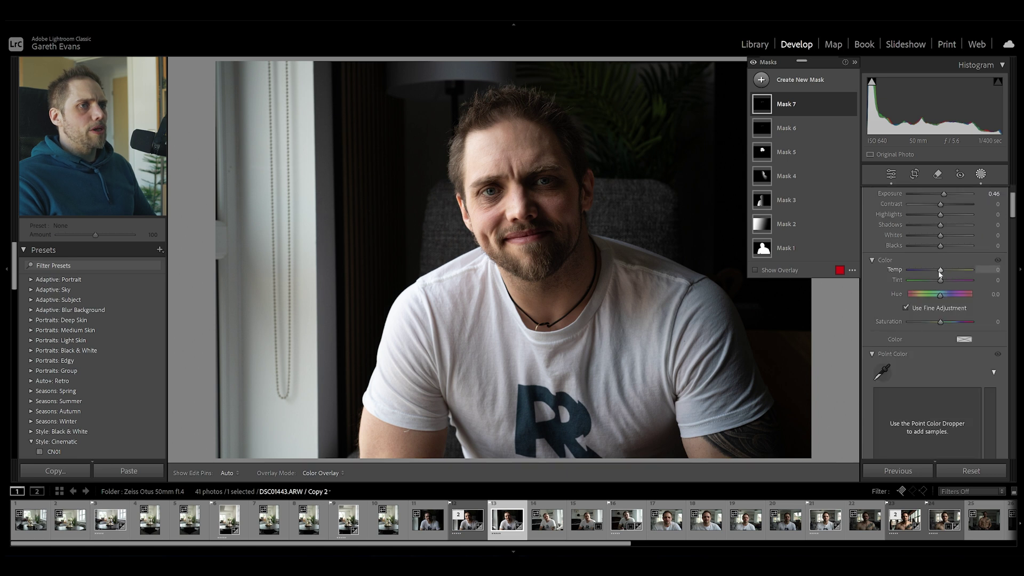
pyautogui.moveTo(941, 322); pyautogui.dragTo(939, 296)
pyautogui.scroll(-5, 904, 323)
pyautogui.scroll(10, 883, 339)
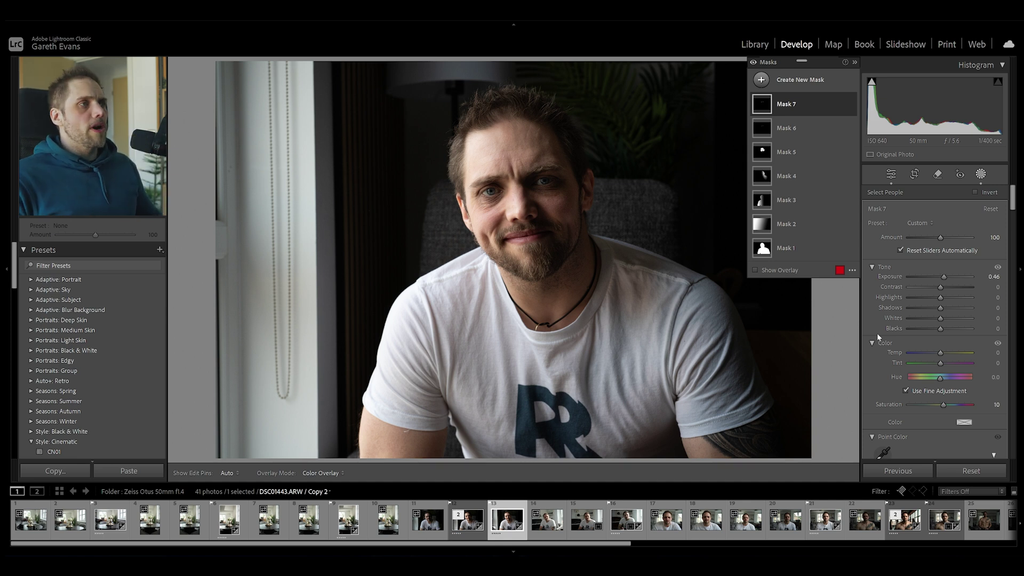
# Compare the iris edit with the original and toggle Mask 7's visibility off and on.
pyautogui.press('\\')
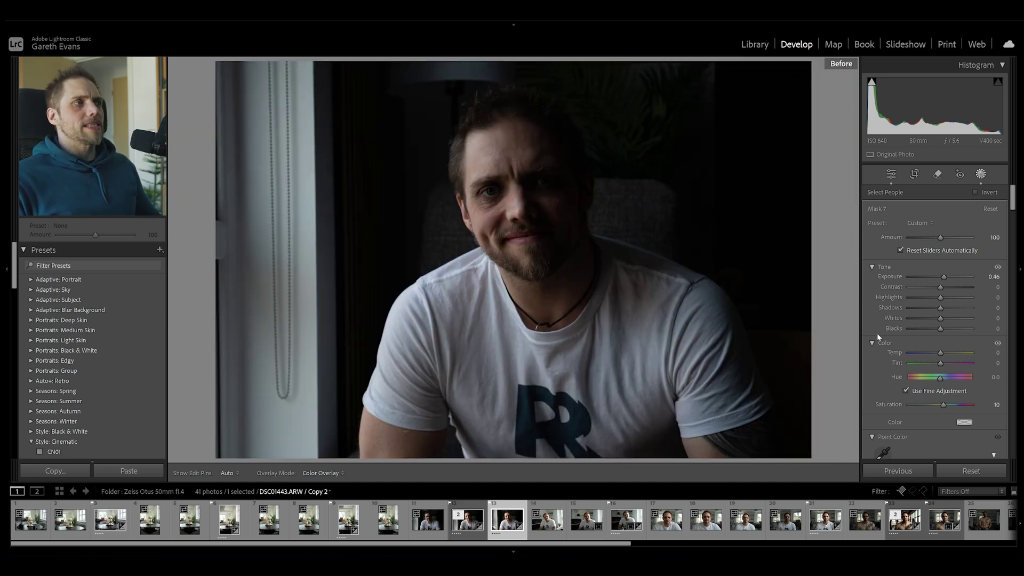
pyautogui.press('\\')
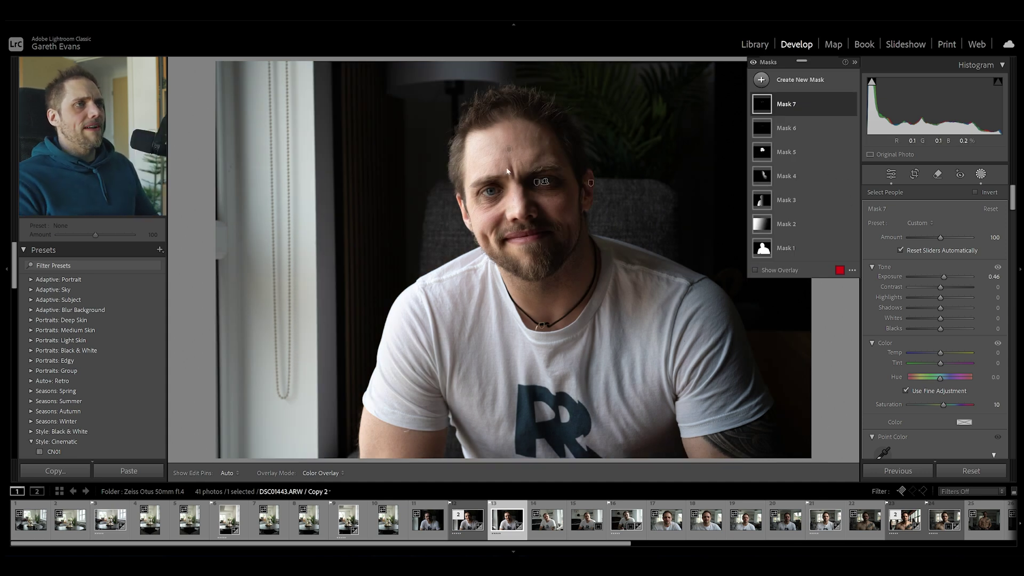
pyautogui.click(851, 105)
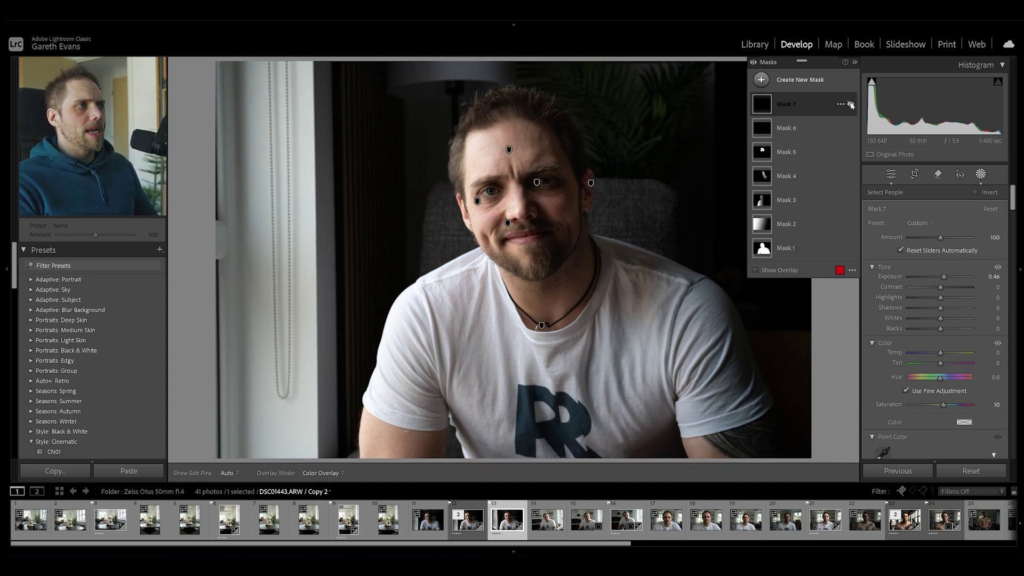
pyautogui.click(852, 105)
# Reset the iris mask's Dehaze to 0.
pyautogui.scroll(-10, 898, 323)
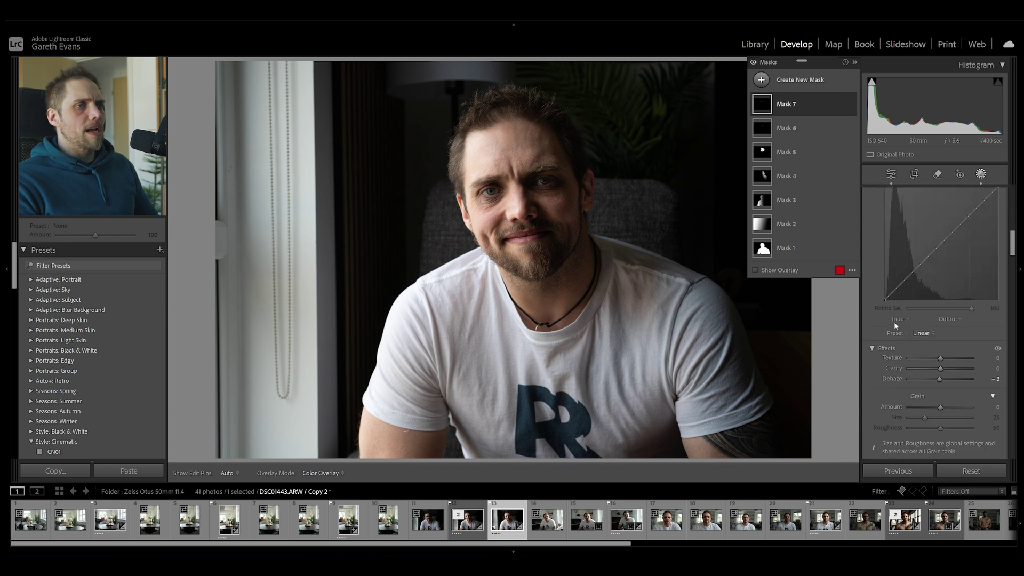
pyautogui.doubleClick(940, 296)
pyautogui.scroll(10, 907, 348)
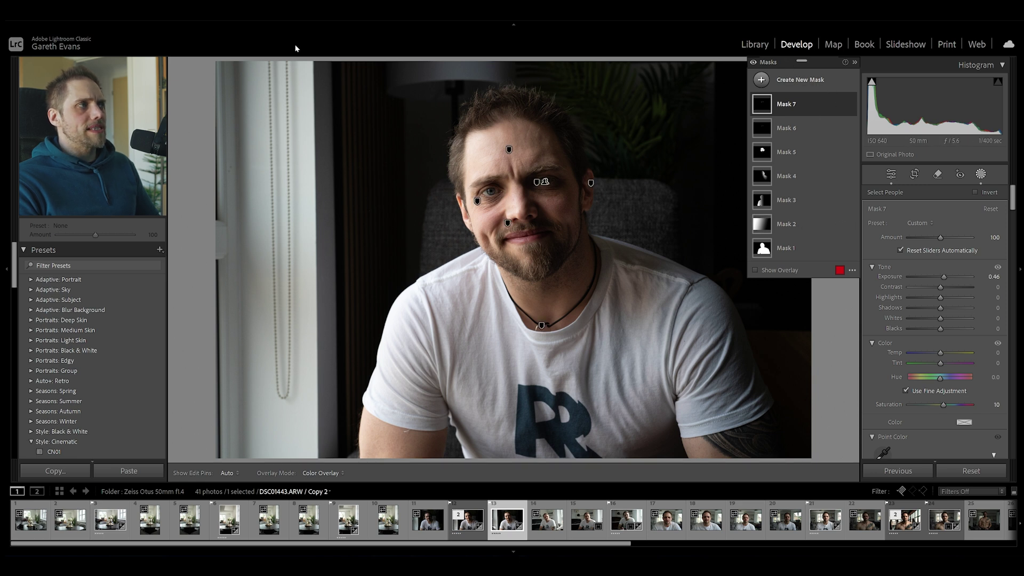
# Draw a radial gradient over the face, fine-tune its position and set Exposure 0.26.
pyautogui.click(798, 80)
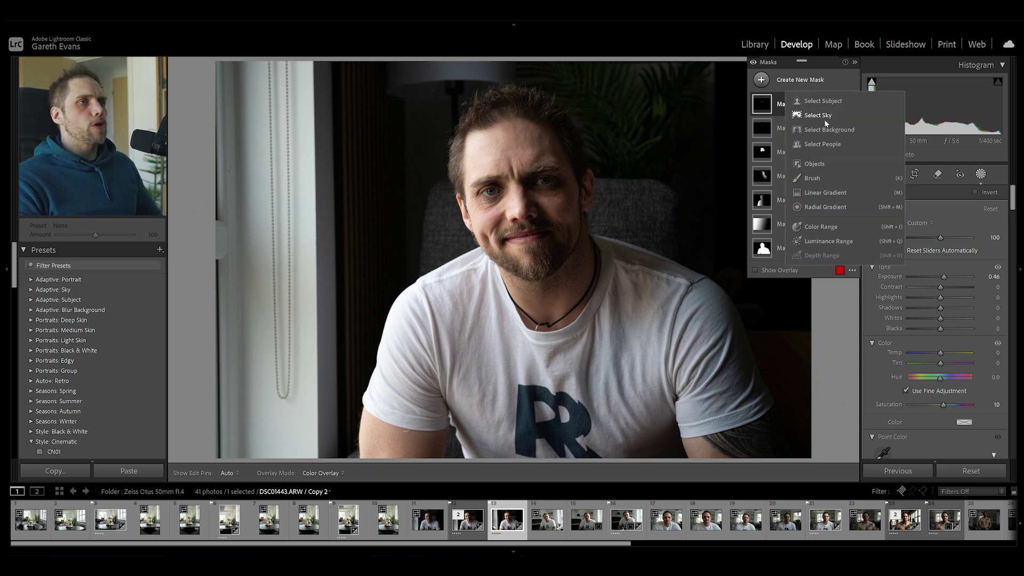
pyautogui.click(838, 207)
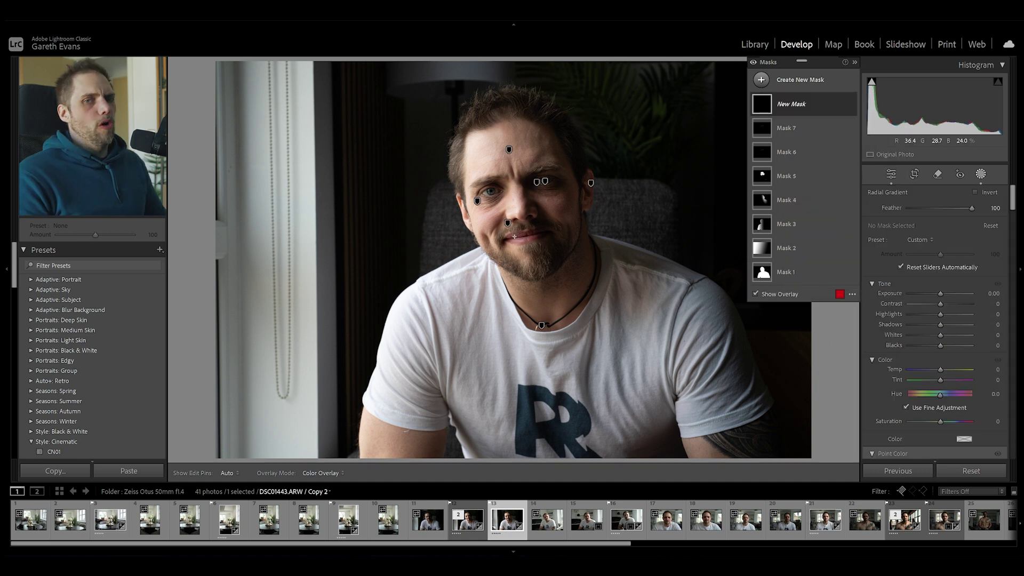
pyautogui.moveTo(514, 236); pyautogui.dragTo(665, 464)
pyautogui.moveTo(665, 235); pyautogui.dragTo(671, 232)
pyautogui.moveTo(567, 262)
pyautogui.mouseDown()
pyautogui.moveTo(578, 275)
pyautogui.moveTo(584, 265)
pyautogui.mouseUp()
pyautogui.moveTo(941, 294); pyautogui.dragTo(942, 293)
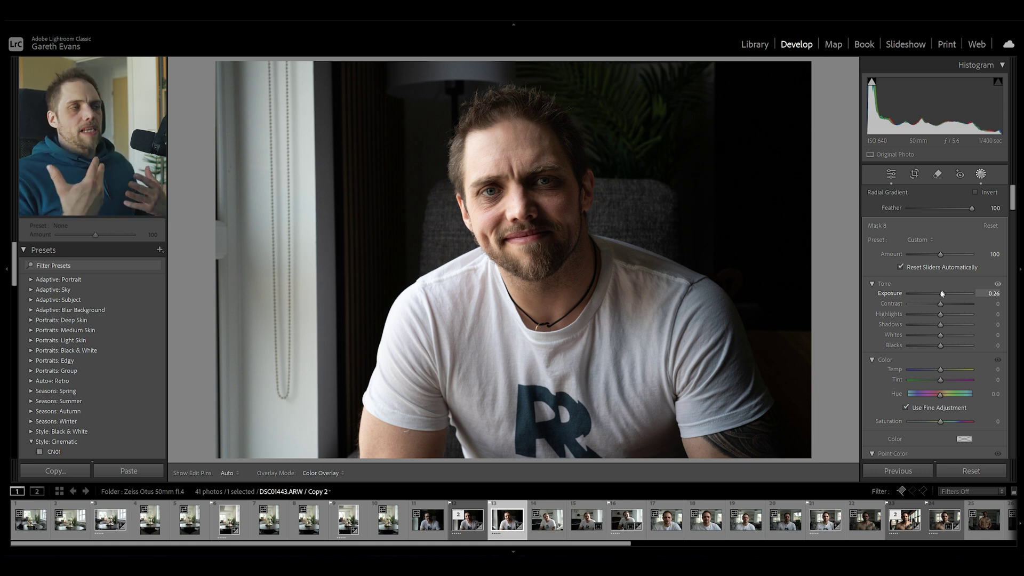
# Add an inverted radial gradient around the subject at Exposure -0.36 as a vignette, then exit masking.
pyautogui.click(806, 80)
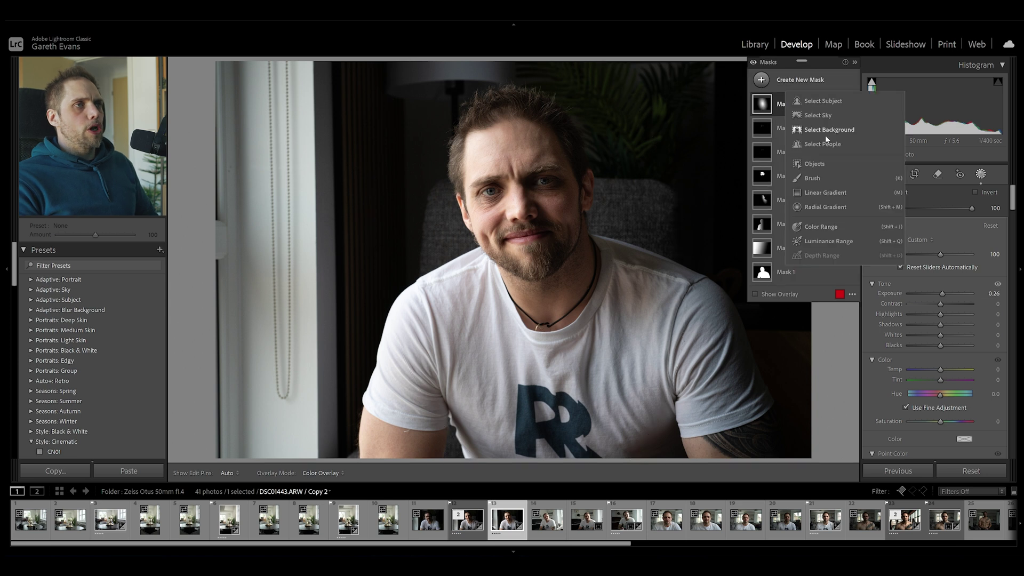
pyautogui.click(824, 208)
pyautogui.moveTo(477, 205); pyautogui.dragTo(685, 207)
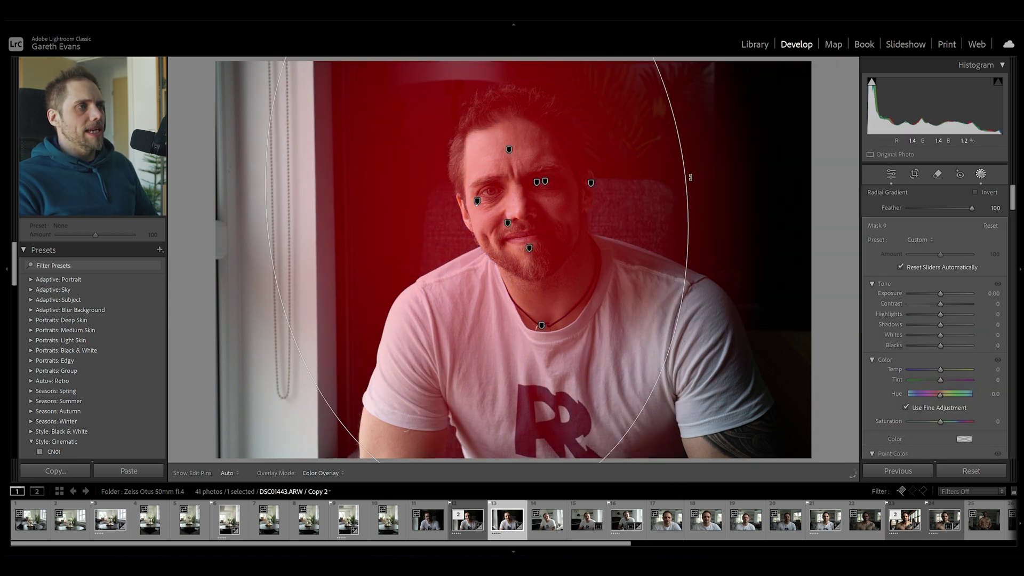
pyautogui.moveTo(568, 304); pyautogui.dragTo(622, 348)
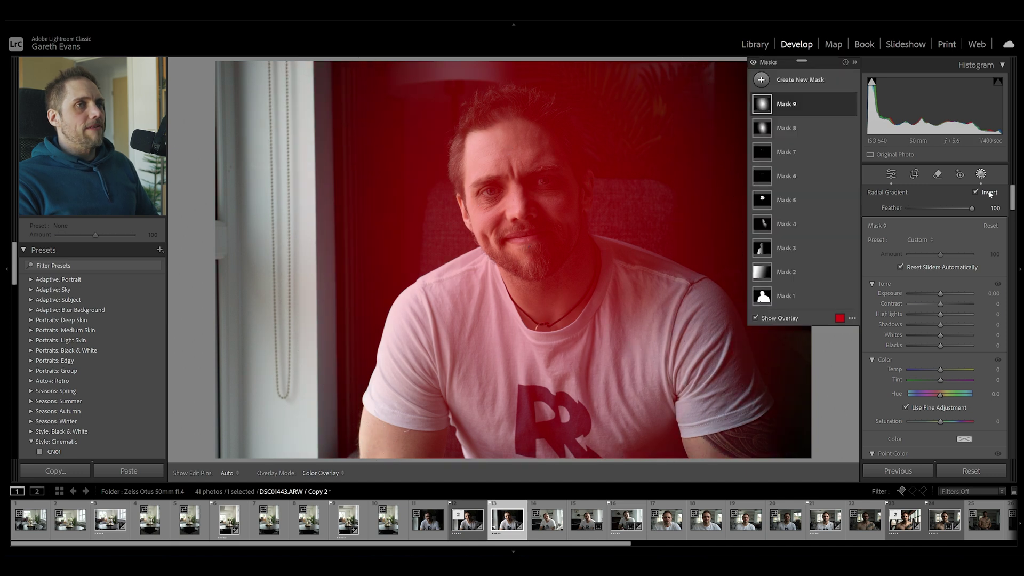
pyautogui.click(989, 193)
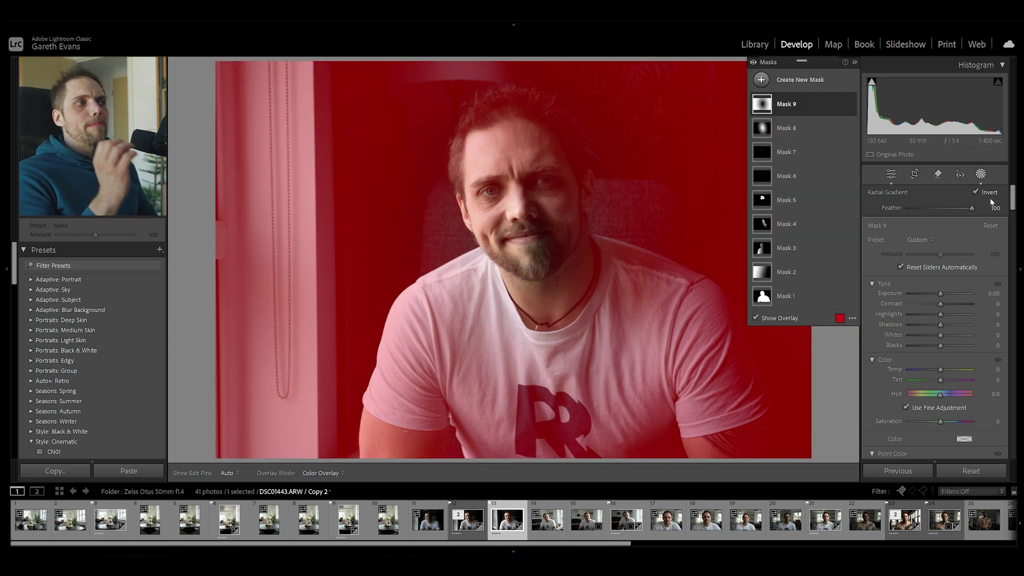
pyautogui.moveTo(941, 294); pyautogui.dragTo(936, 296)
pyautogui.click(892, 174)
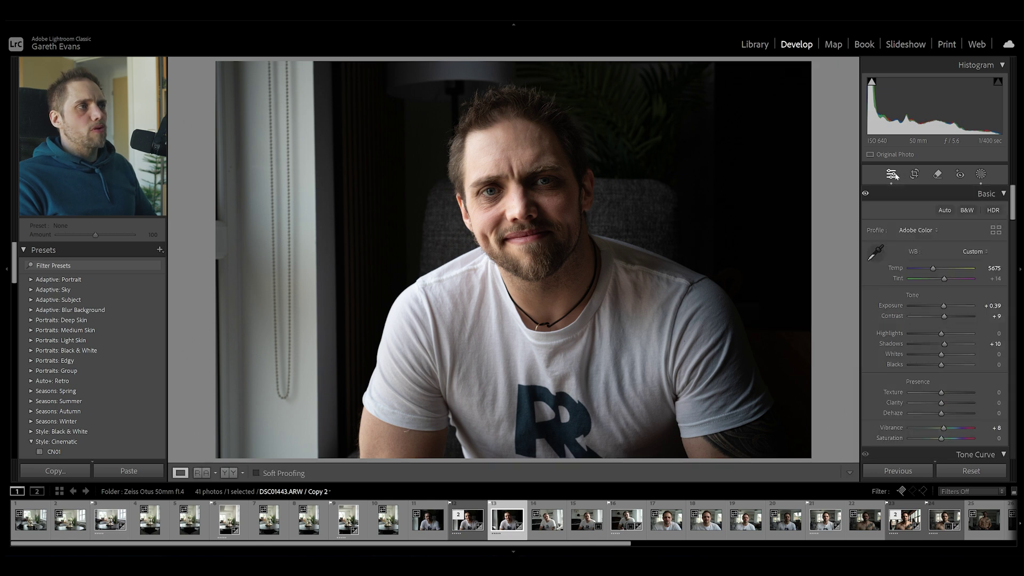
# Lower Mask 4's Exposure from 0.63 to 0.50 and return to the Basic panel.
pyautogui.click(981, 174)
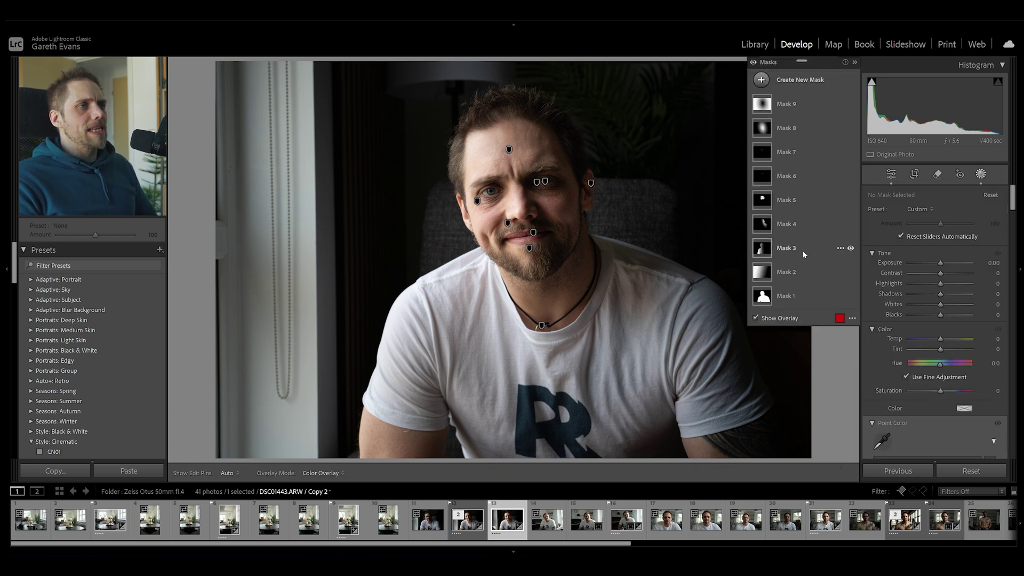
pyautogui.click(798, 225)
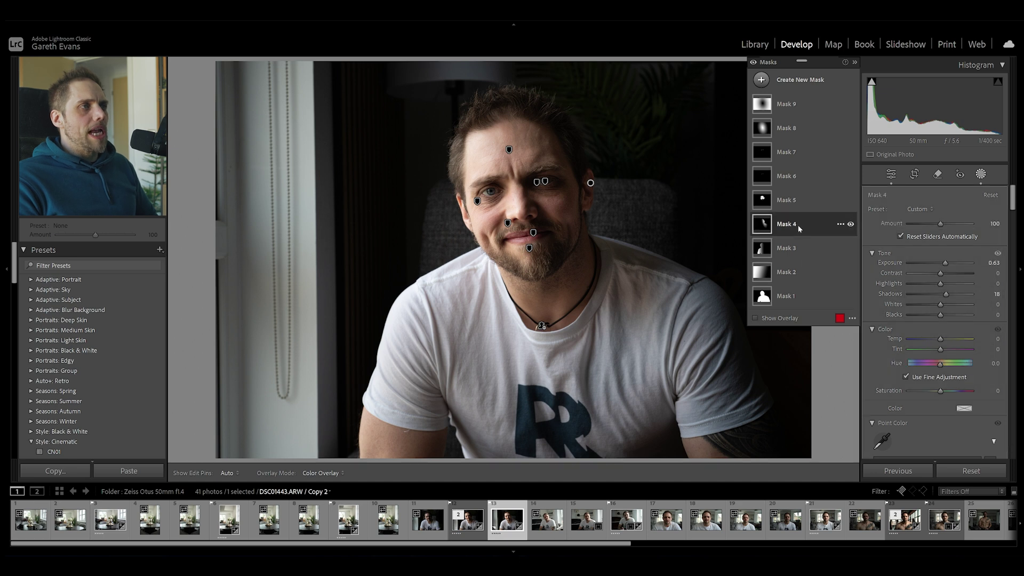
pyautogui.moveTo(945, 264); pyautogui.dragTo(943, 267)
pyautogui.click(891, 174)
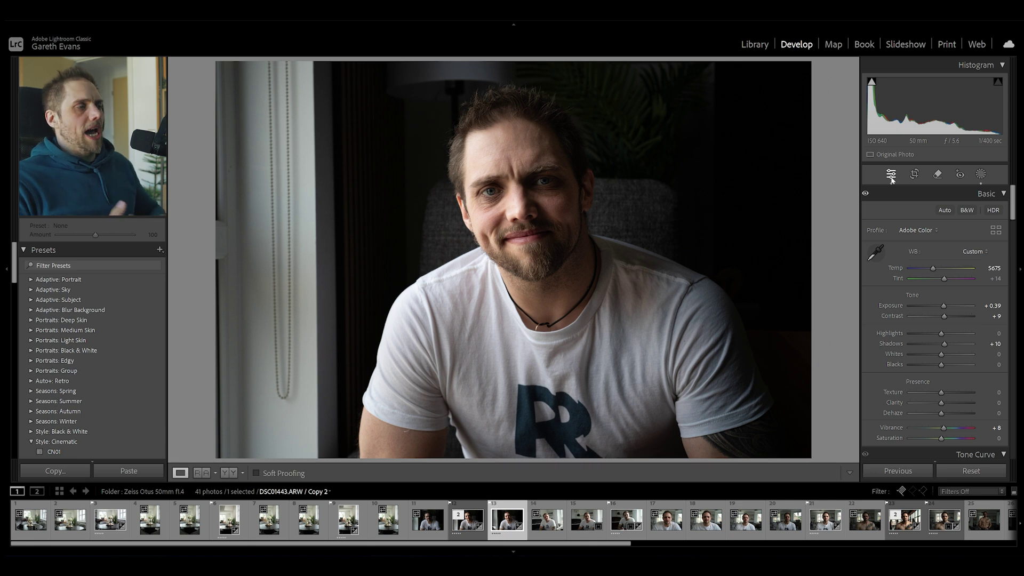
pyautogui.press('\\')
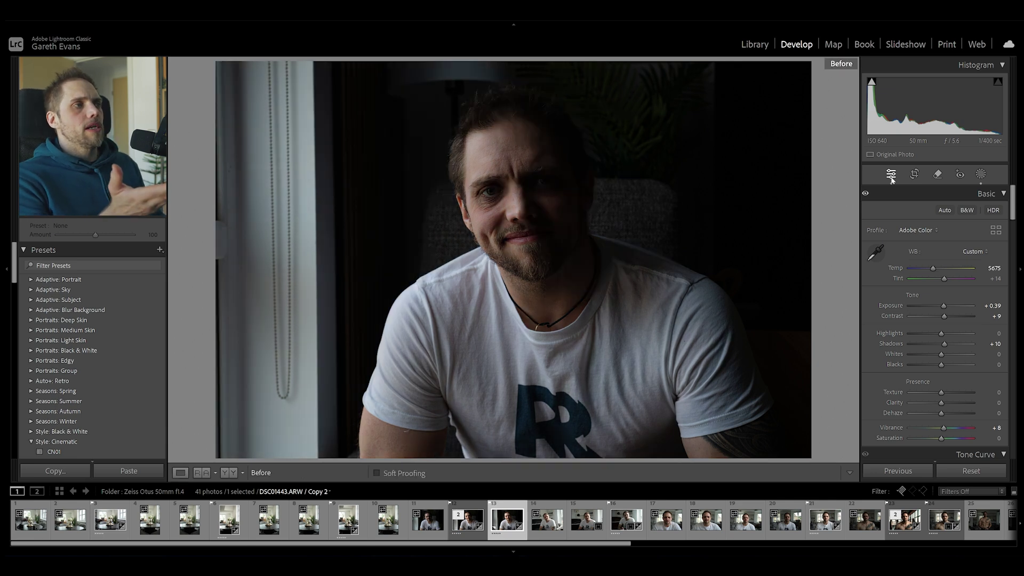
pyautogui.press('\\')
pyautogui.press('\\')
pyautogui.press('\\')
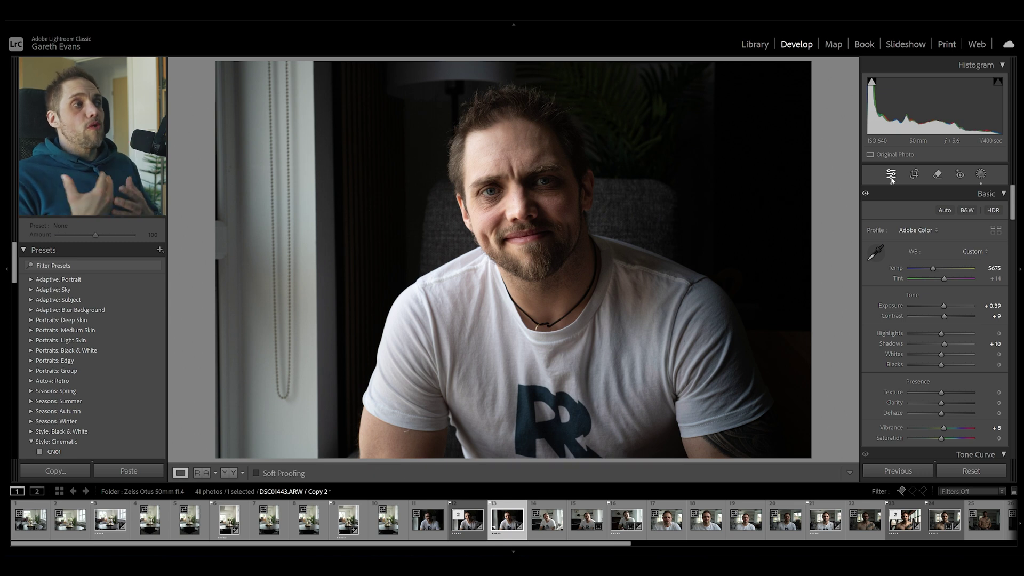